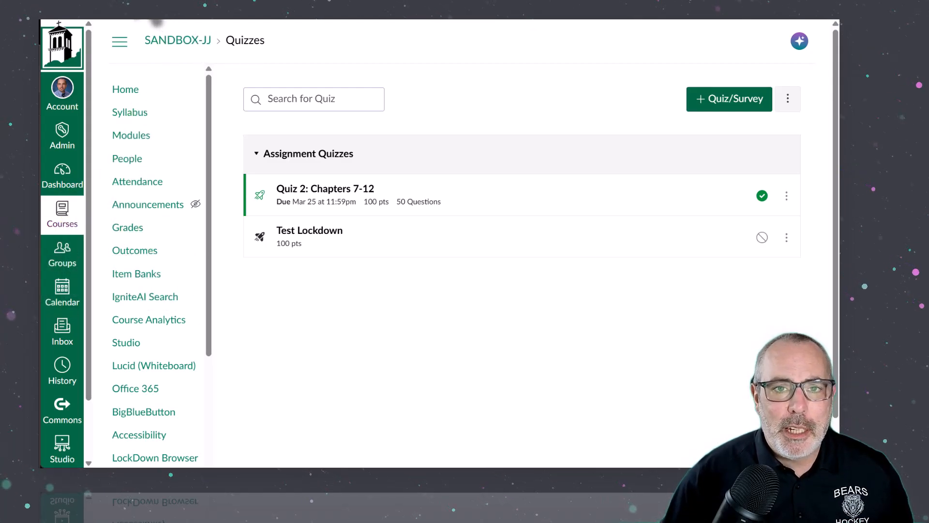
pyautogui.click(154, 20)
pyautogui.scroll(10, 394, 197)
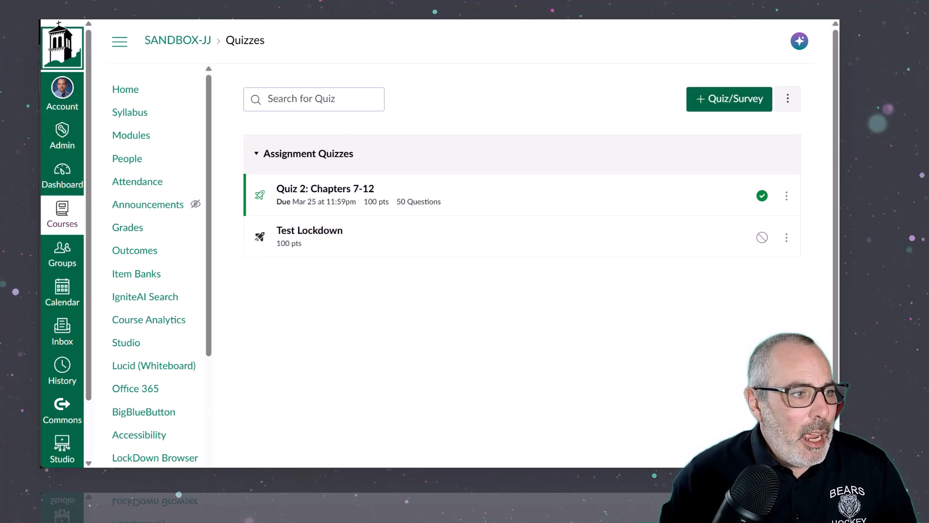
pyautogui.rightClick(338, 221)
pyautogui.moveTo(341, 222); pyautogui.dragTo(398, 266)
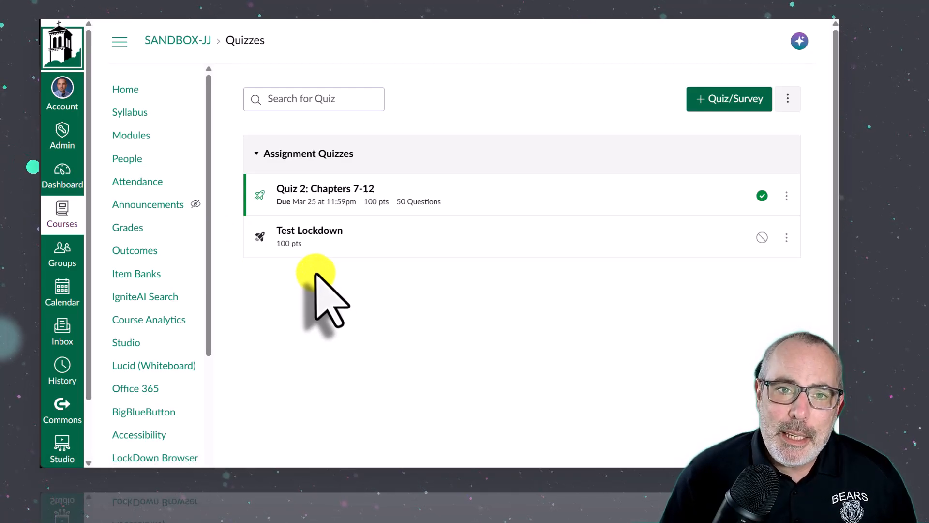
pyautogui.scroll(-1, 310, 269)
pyautogui.scroll(1, 383, 256)
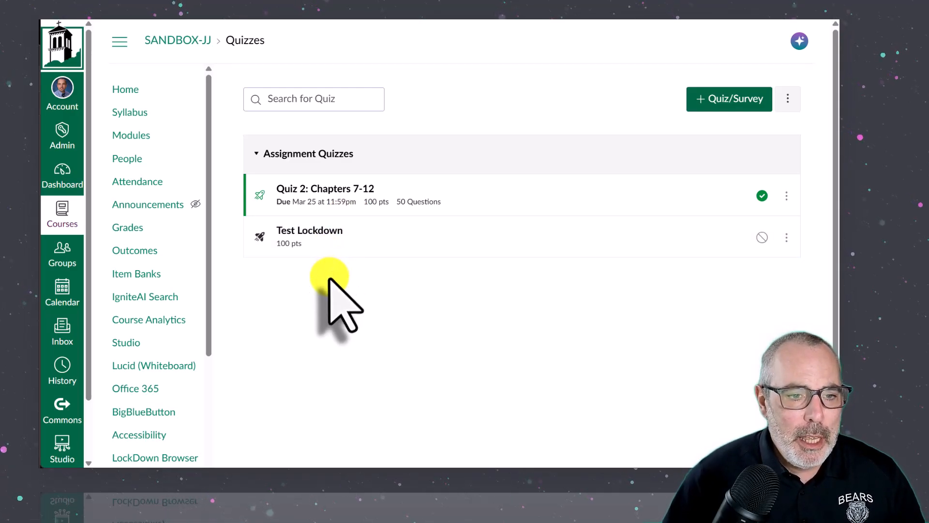
# Open the course's Item Banks and review the lists under the Institution Banks, Shared with Me, Shared with Courses and This Course filters
pyautogui.scroll(-1, 331, 285)
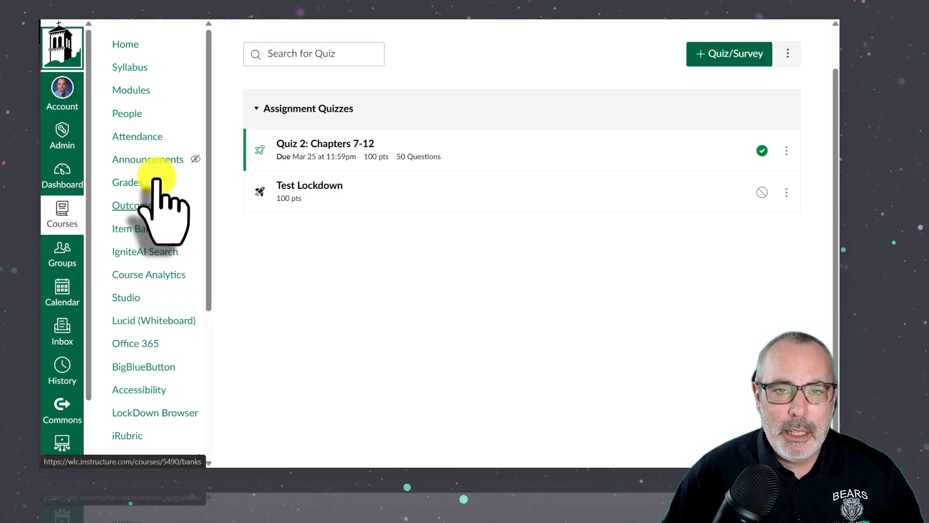
pyautogui.click(145, 229)
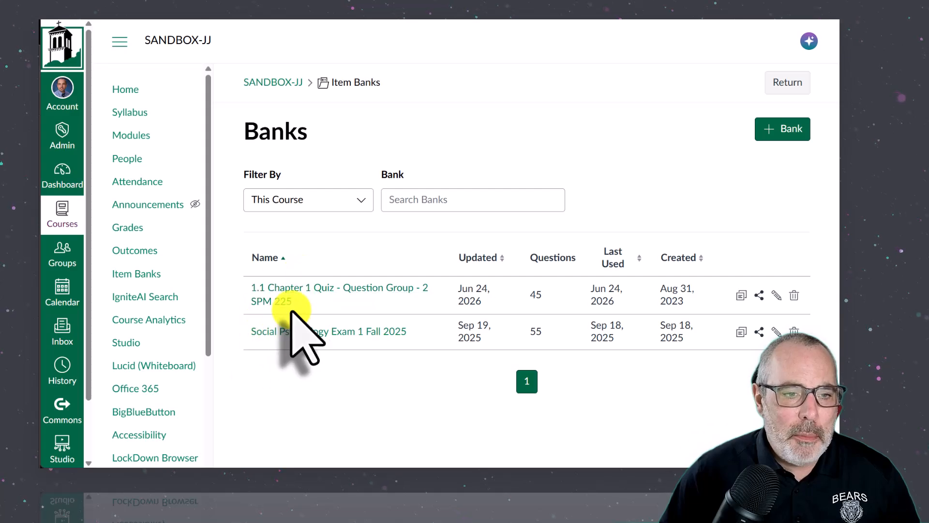
pyautogui.click(363, 199)
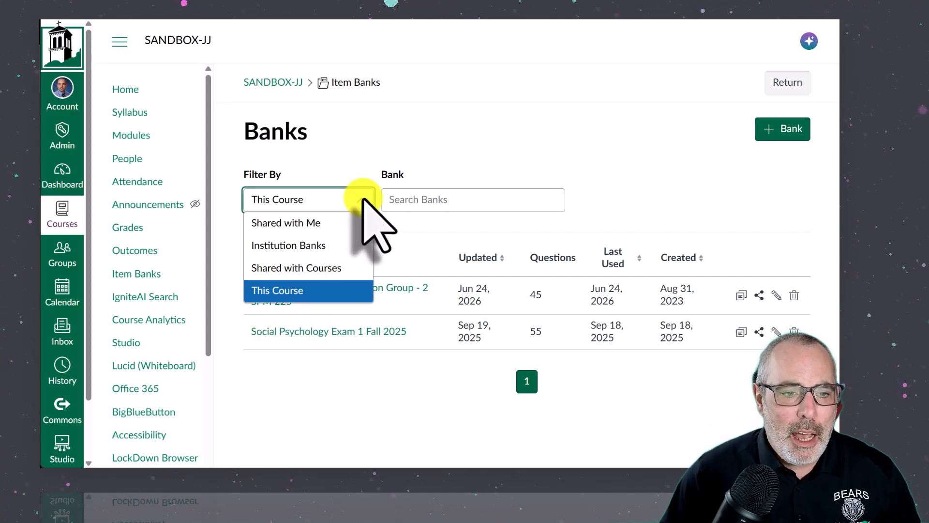
pyautogui.click(323, 246)
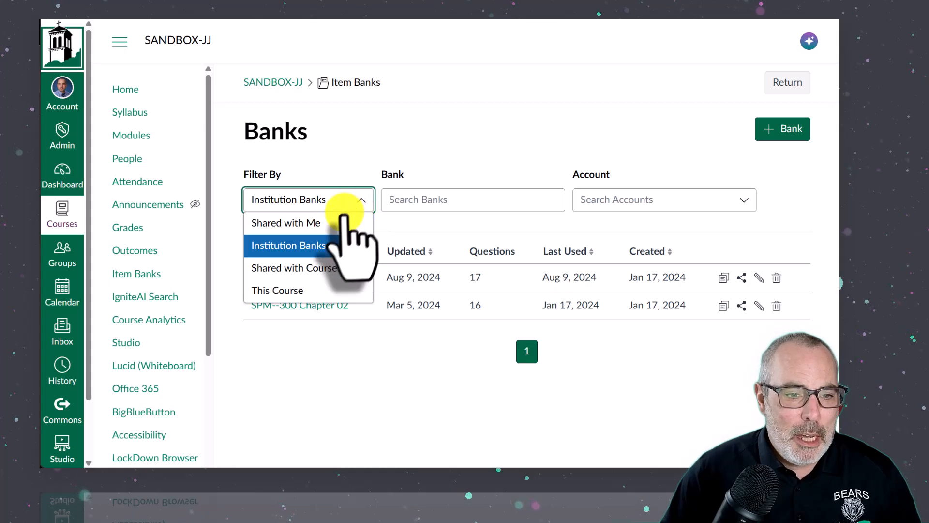
pyautogui.click(305, 226)
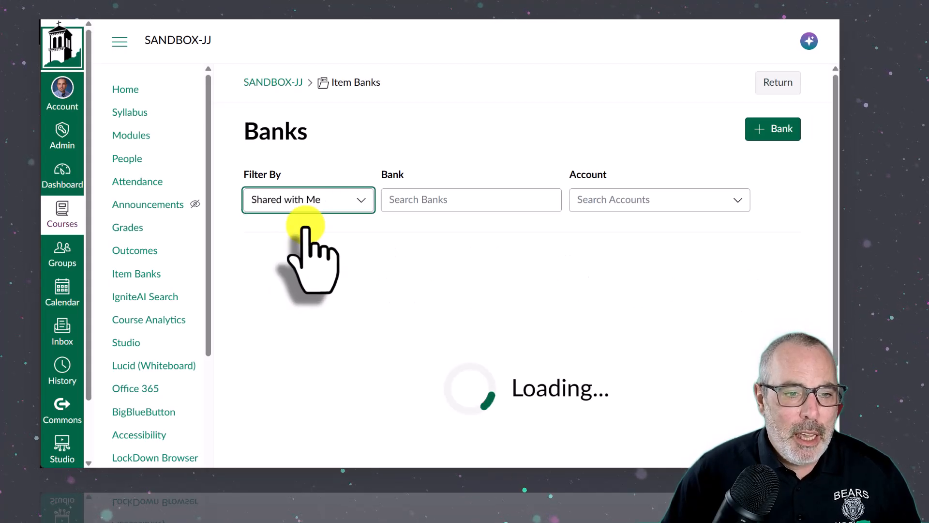
pyautogui.scroll(-4, 341, 334)
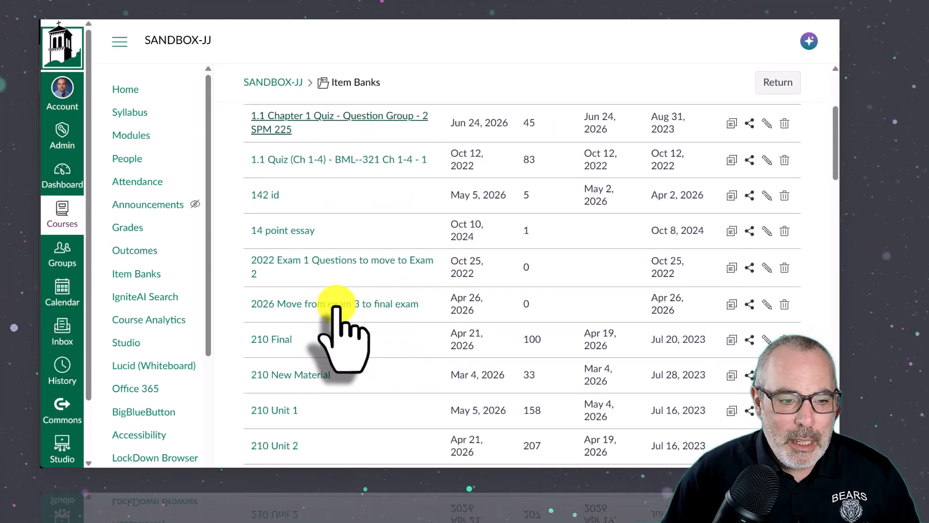
pyautogui.scroll(4, 339, 320)
pyautogui.scroll(1, 337, 306)
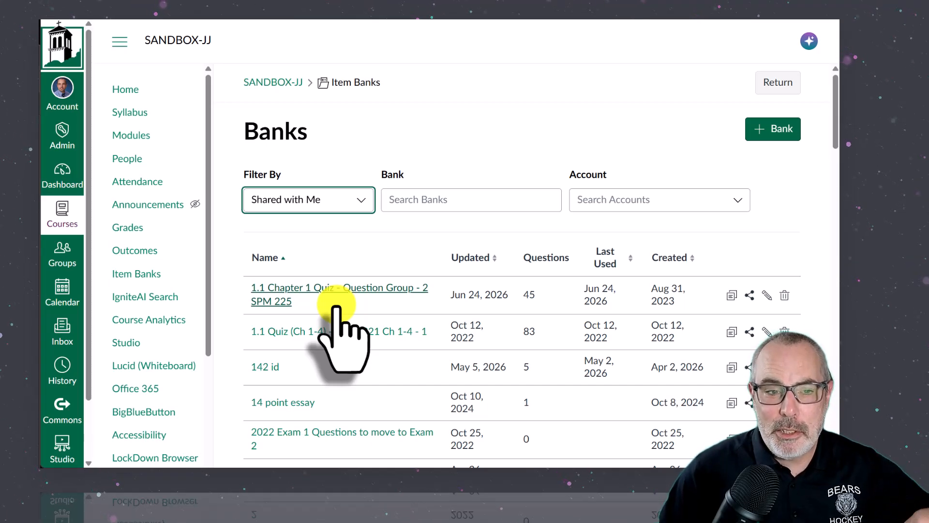
pyautogui.click(336, 206)
pyautogui.click(322, 266)
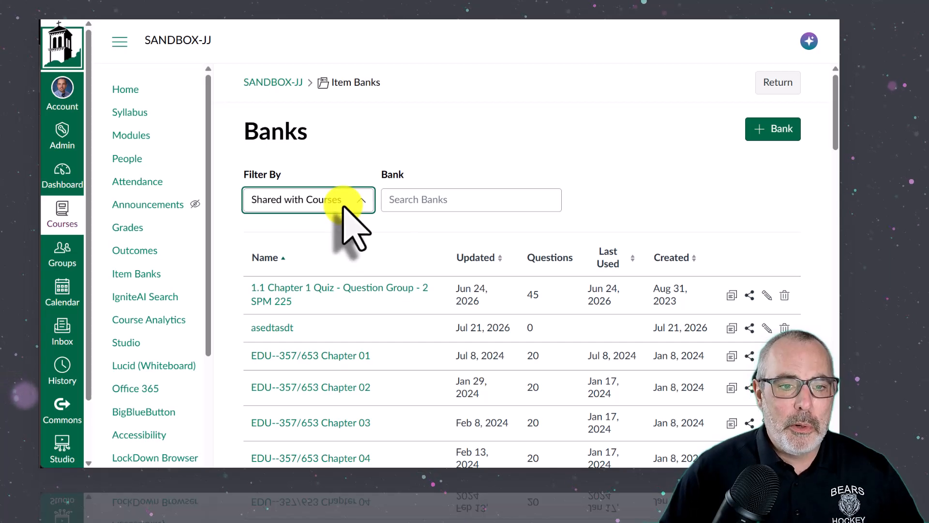
pyautogui.click(297, 290)
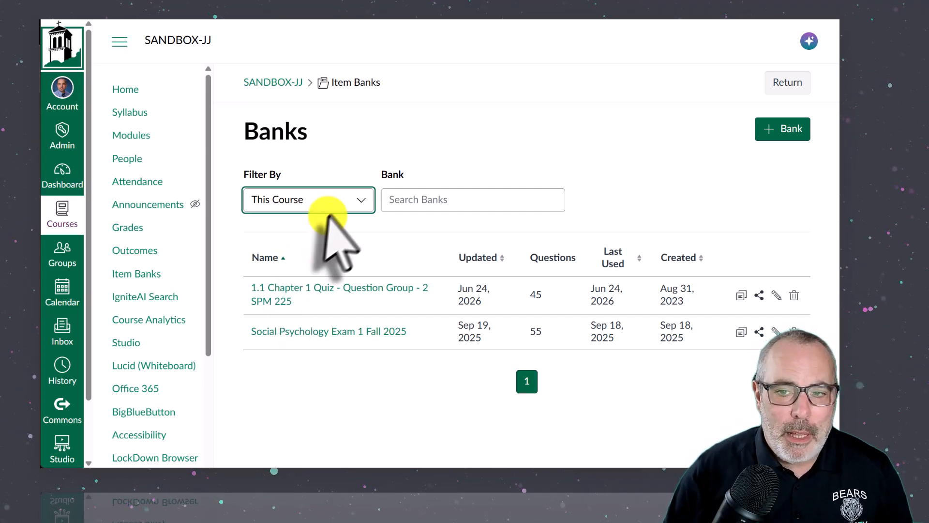
# Create a new item bank named Test Upload and share it with SANDBOX-JJ
pyautogui.click(780, 132)
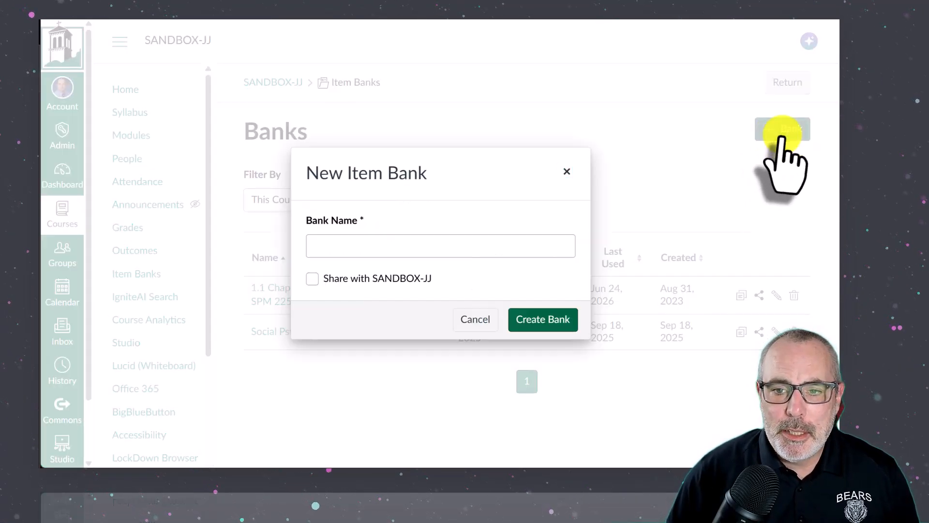
pyautogui.click(394, 244)
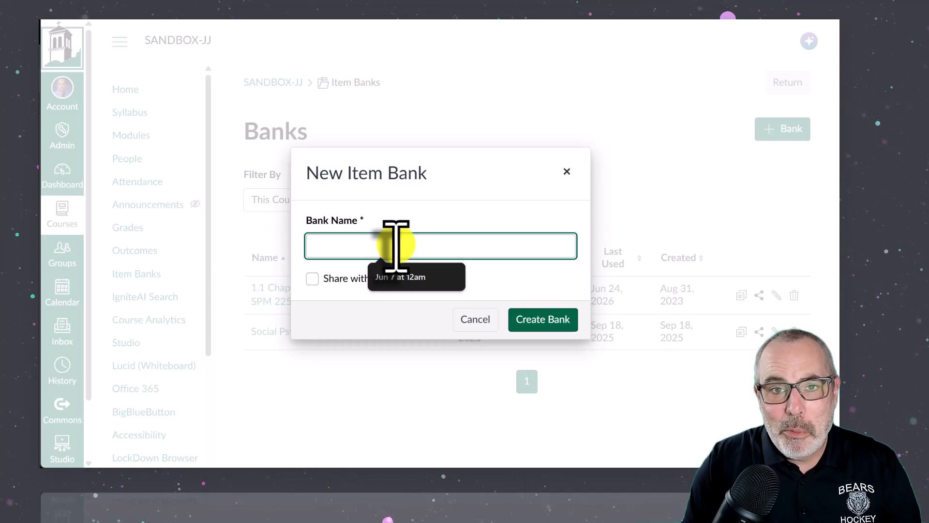
pyautogui.write('Test Upload')
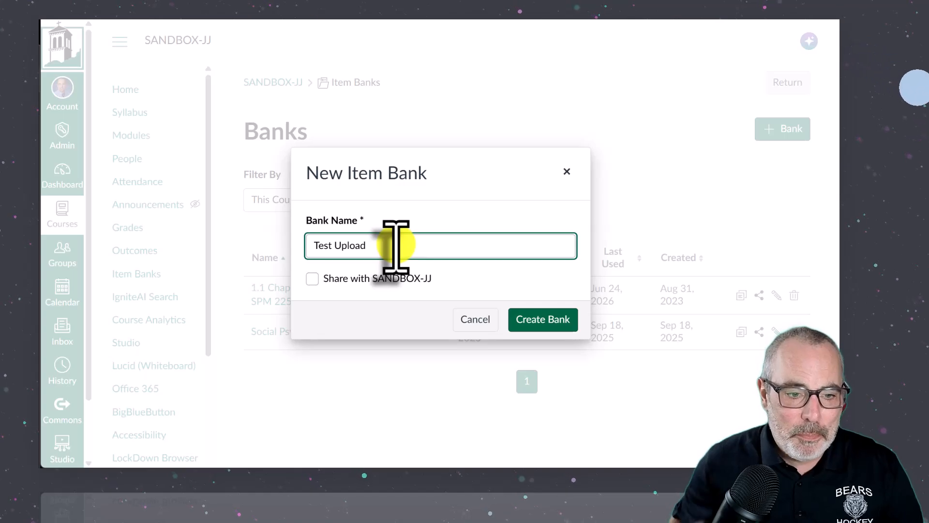
pyautogui.click(313, 280)
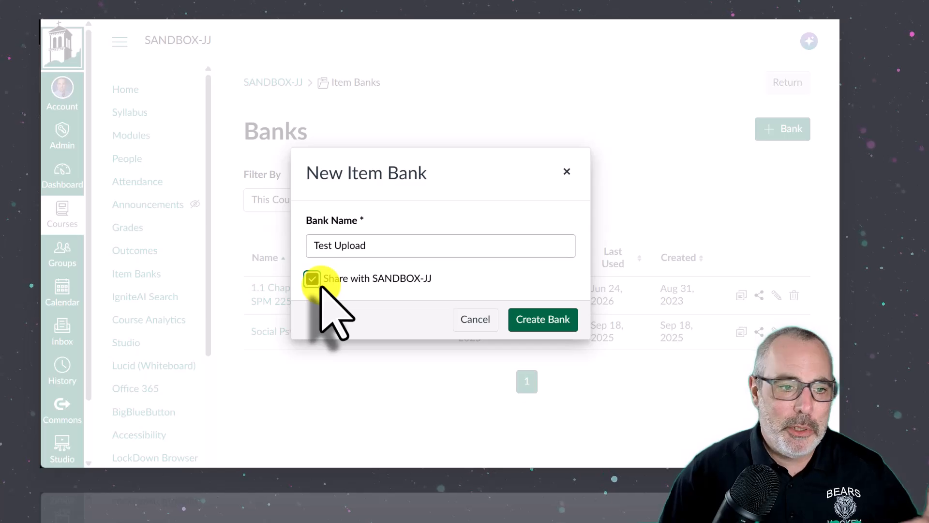
pyautogui.click(564, 322)
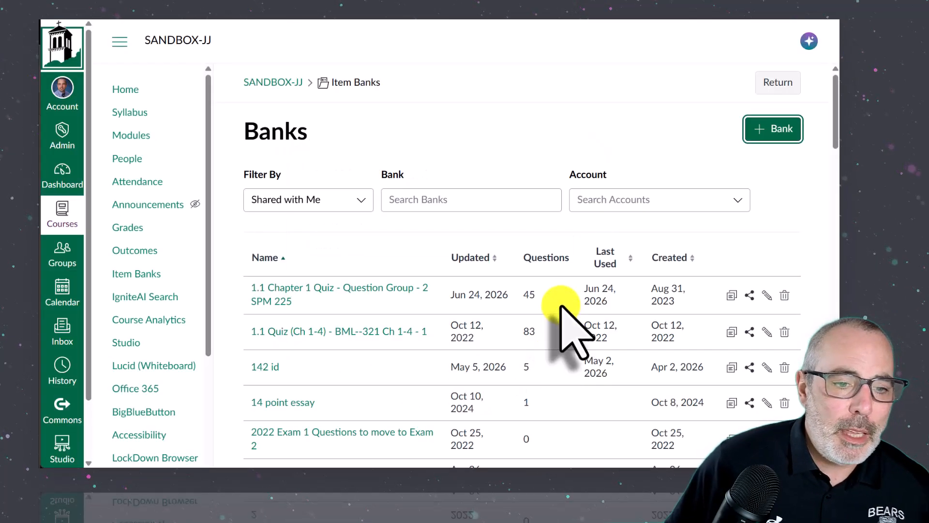
# Filter the item banks to This Course and open the Test Upload bank
pyautogui.scroll(-2, 424, 239)
pyautogui.scroll(2, 421, 240)
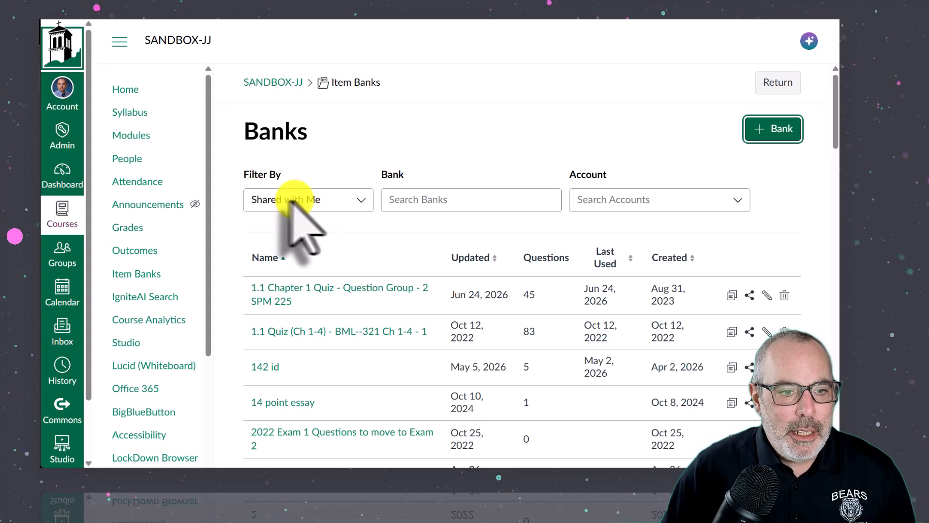
pyautogui.click(297, 203)
pyautogui.click(293, 289)
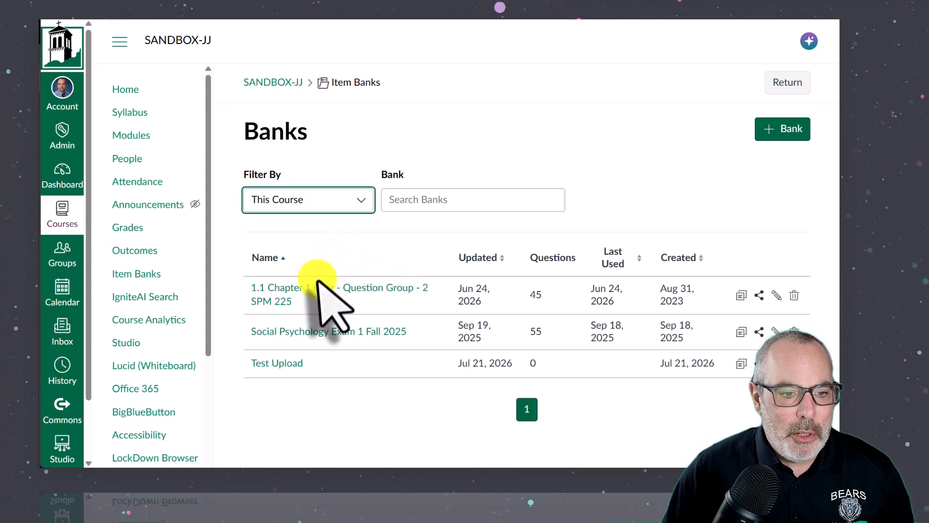
pyautogui.click(272, 364)
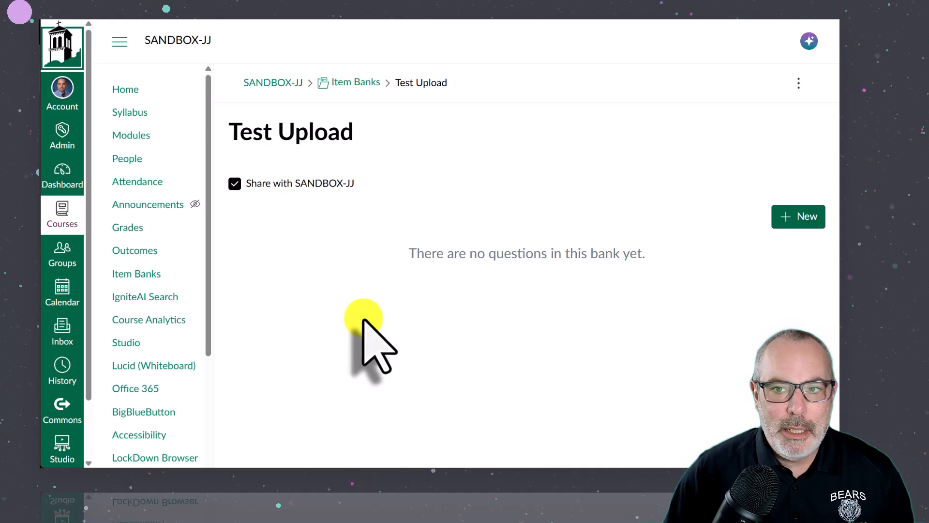
# Import the QTI package Fried5E_TP_QTI_14.zip into the Test Upload bank
pyautogui.click(799, 83)
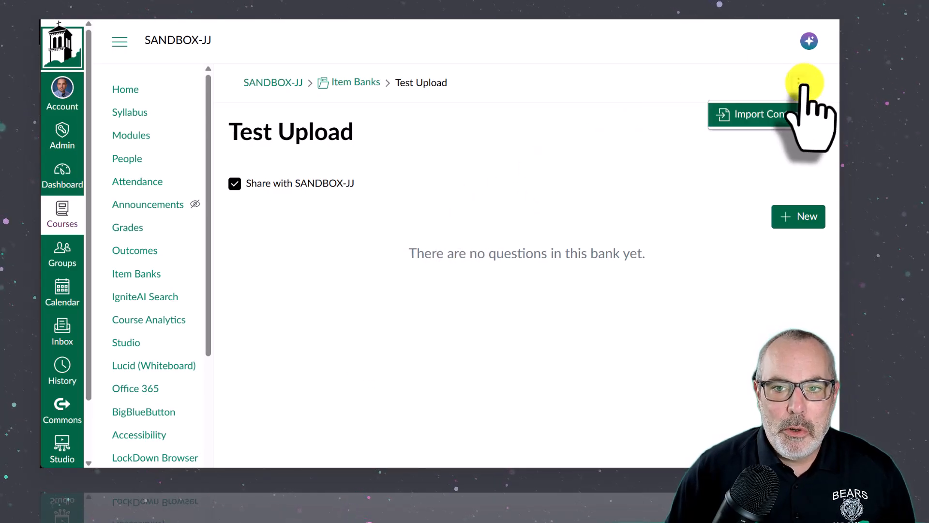
pyautogui.click(762, 114)
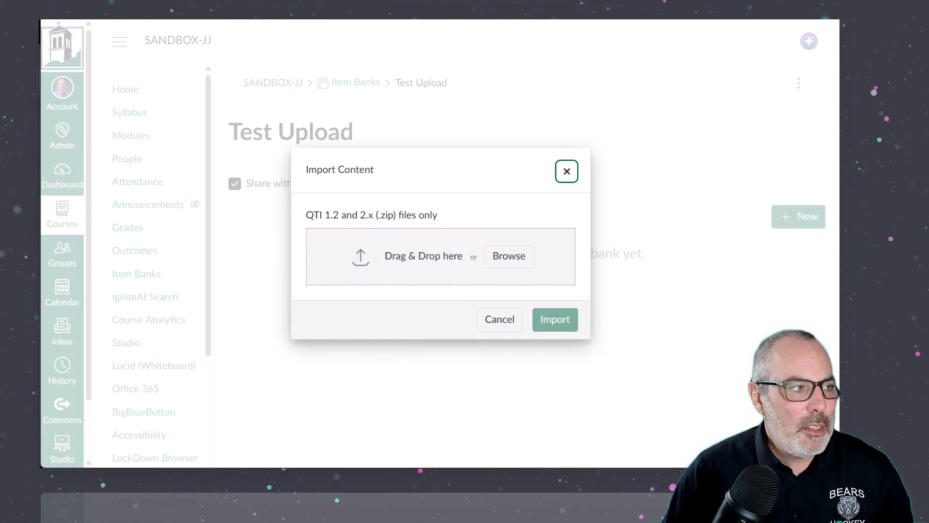
pyautogui.moveTo(3, 228); pyautogui.dragTo(443, 264)
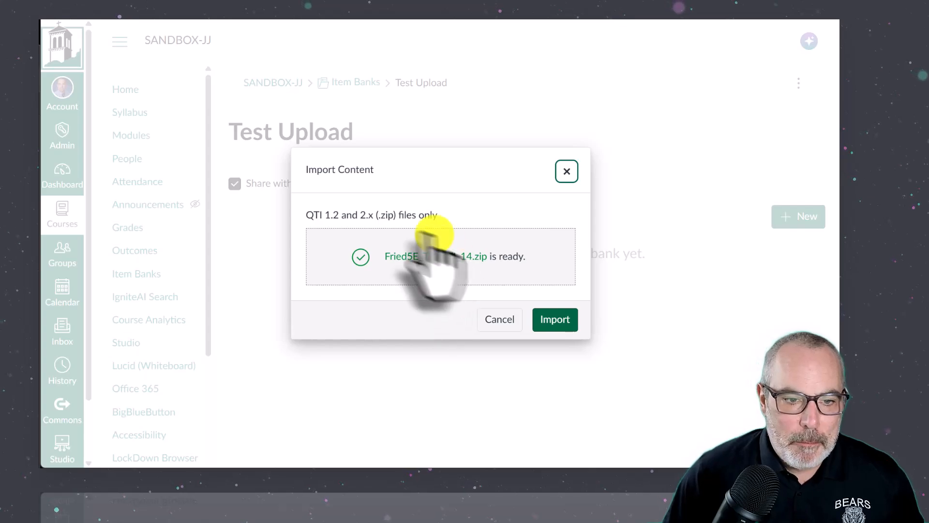
pyautogui.click(550, 316)
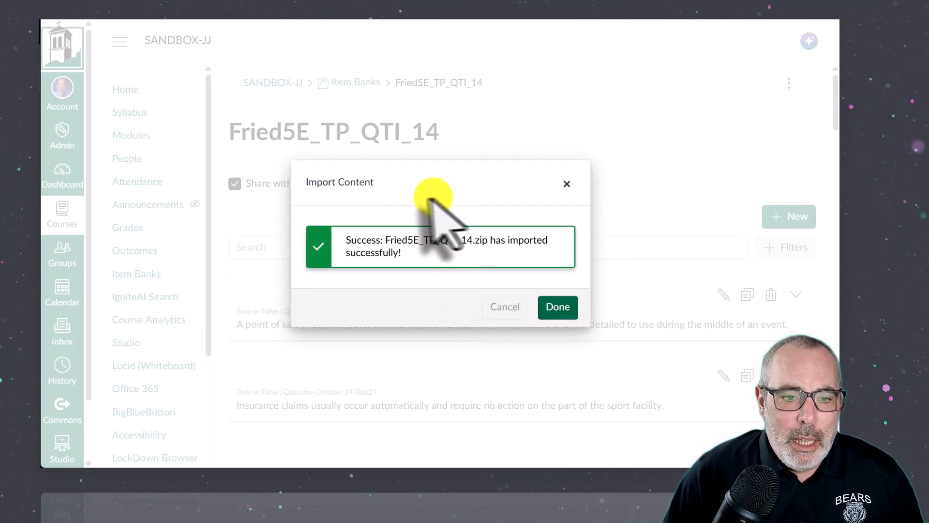
pyautogui.click(554, 310)
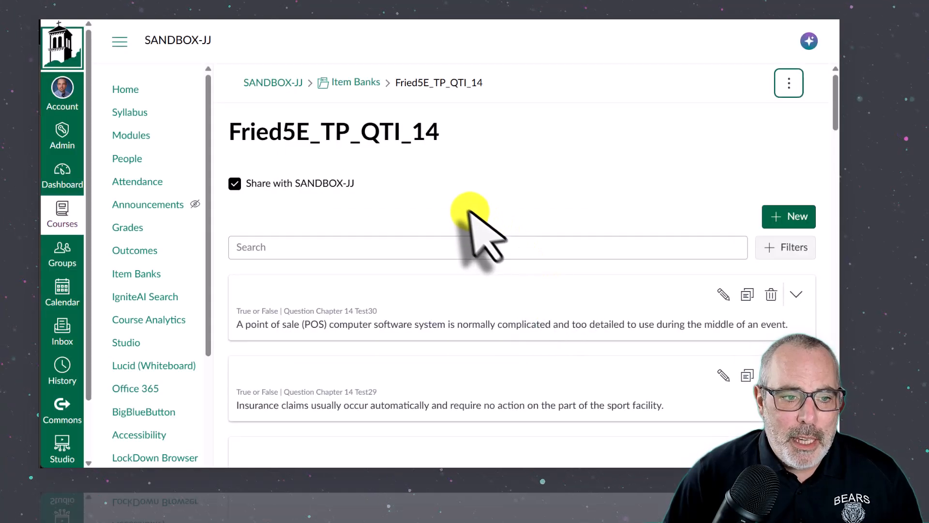
# Look through the imported questions in the bank from beginning to end
pyautogui.scroll(-20, 469, 211)
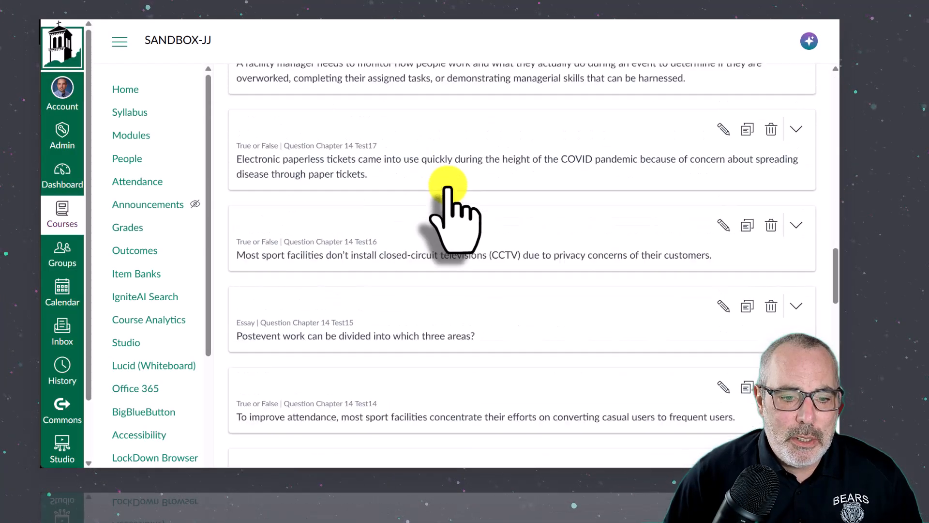
pyautogui.scroll(18, 447, 191)
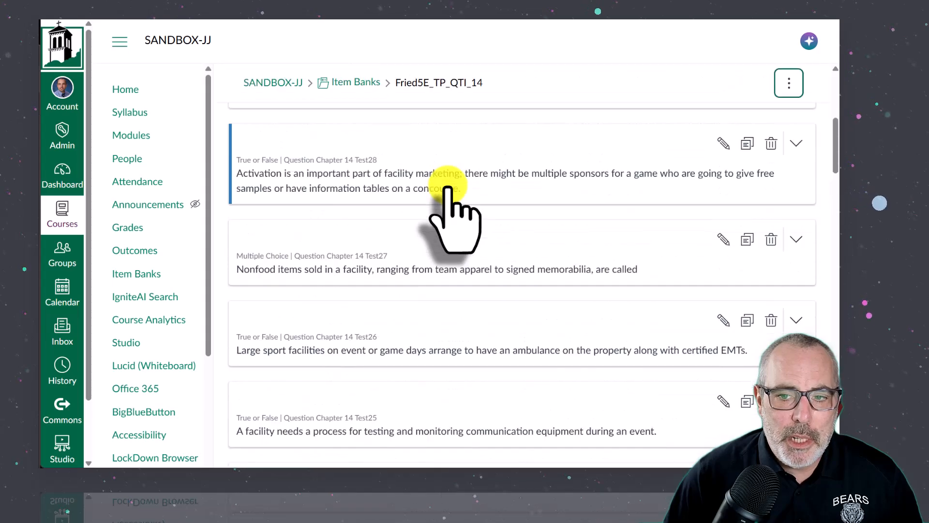
pyautogui.scroll(5, 447, 192)
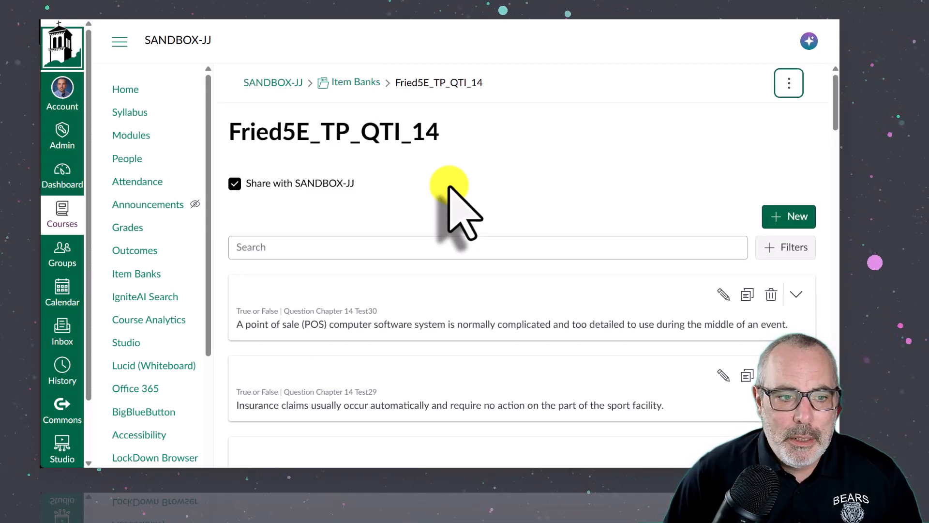
pyautogui.scroll(-20, 448, 194)
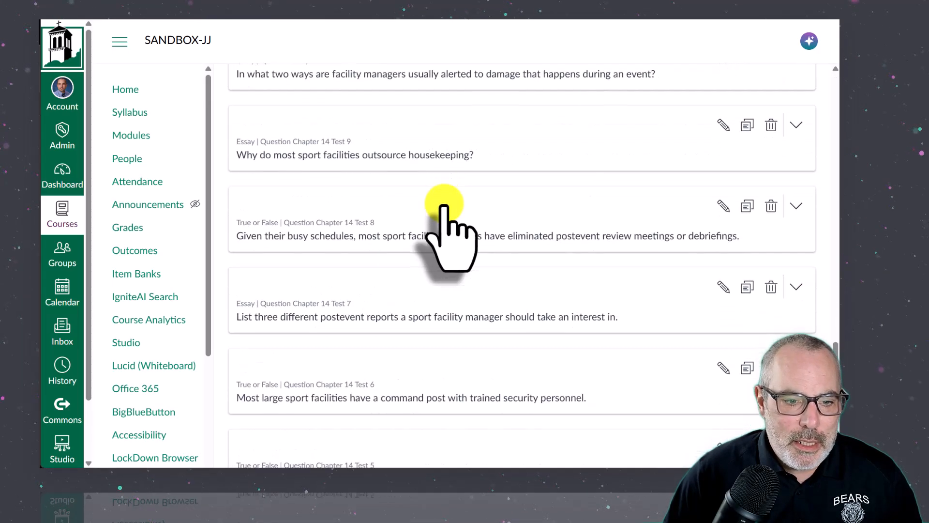
pyautogui.scroll(-5, 444, 207)
pyautogui.scroll(20, 444, 208)
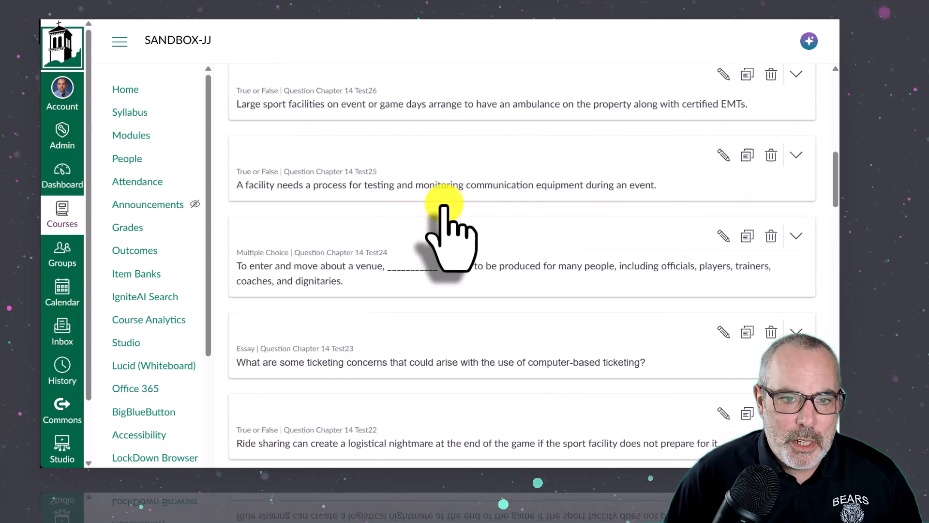
pyautogui.scroll(8, 443, 208)
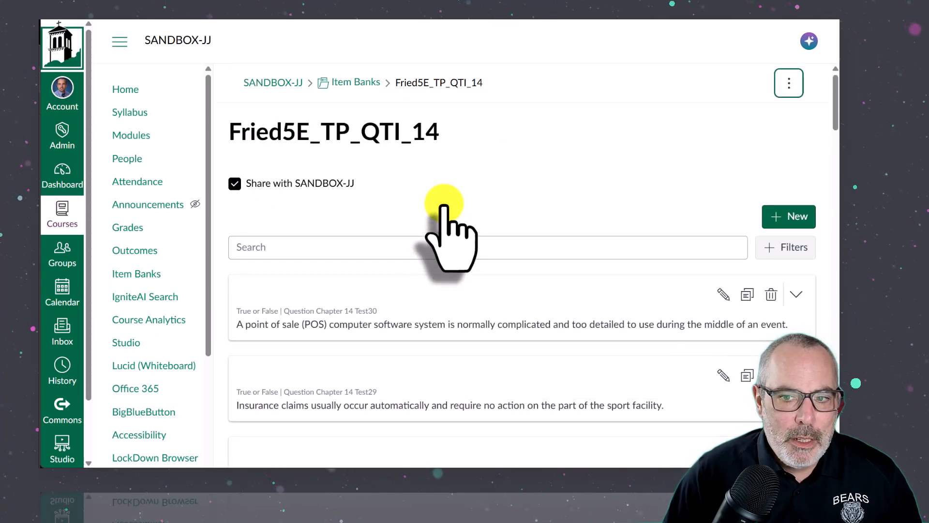
# Return to the Item Banks list with the filter set to This Course
pyautogui.click(136, 273)
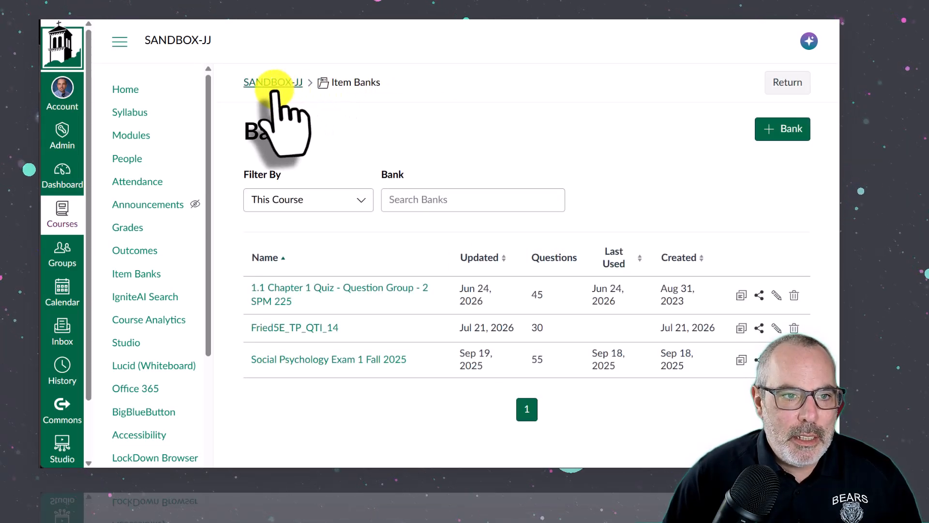
pyautogui.click(287, 200)
pyautogui.click(298, 289)
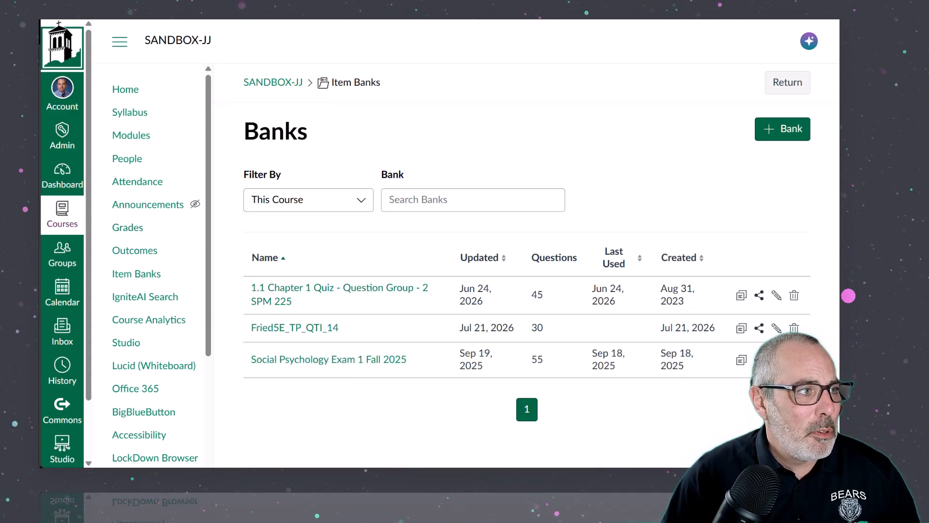
# Open the extracted Fried5E_TP_QTI_14.xml in Notepad++, examine the title in its assessment tag, and close the file window
pyautogui.moveTo(44, 203); pyautogui.dragTo(396, 57)
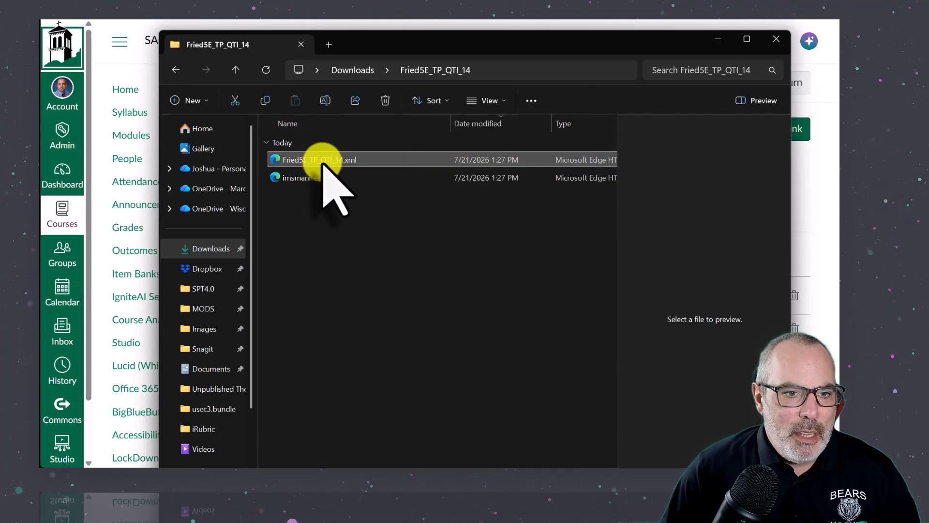
pyautogui.rightClick(320, 160)
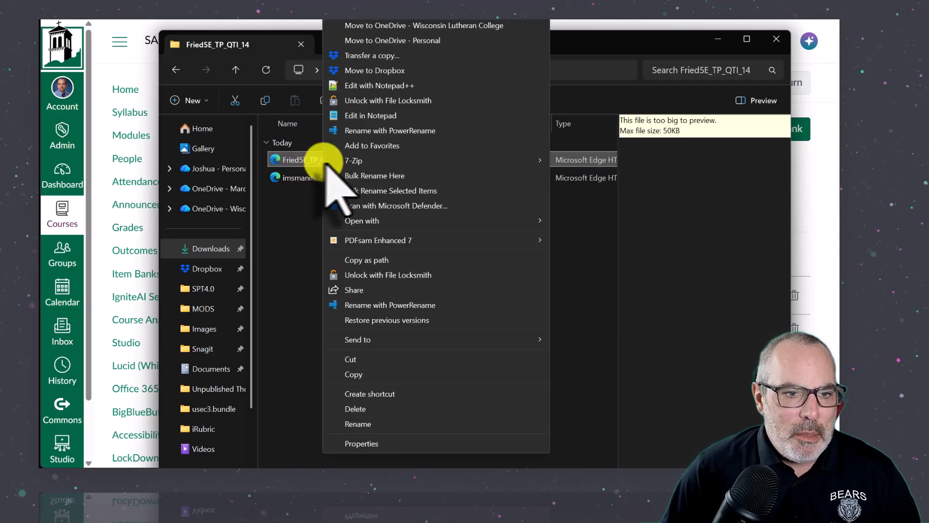
pyautogui.click(391, 88)
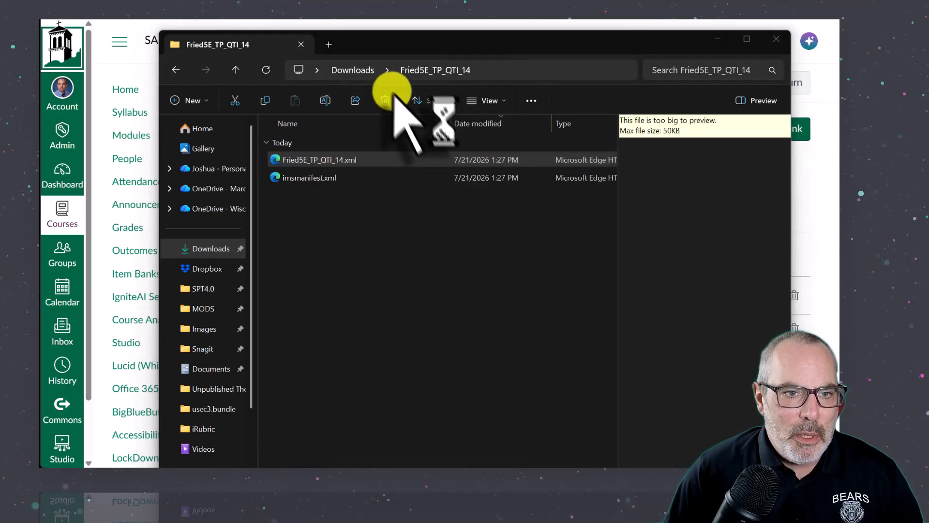
pyautogui.moveTo(695, 464); pyautogui.dragTo(530, 30)
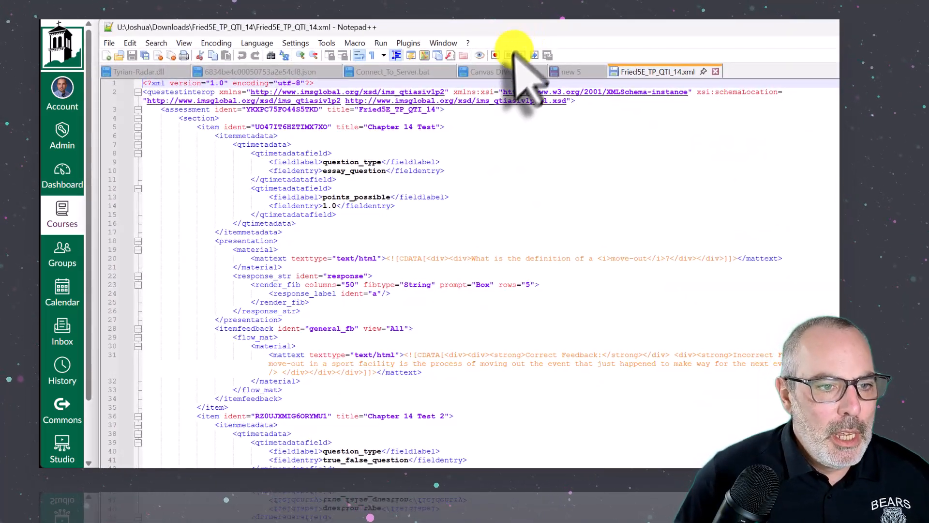
pyautogui.click(166, 111)
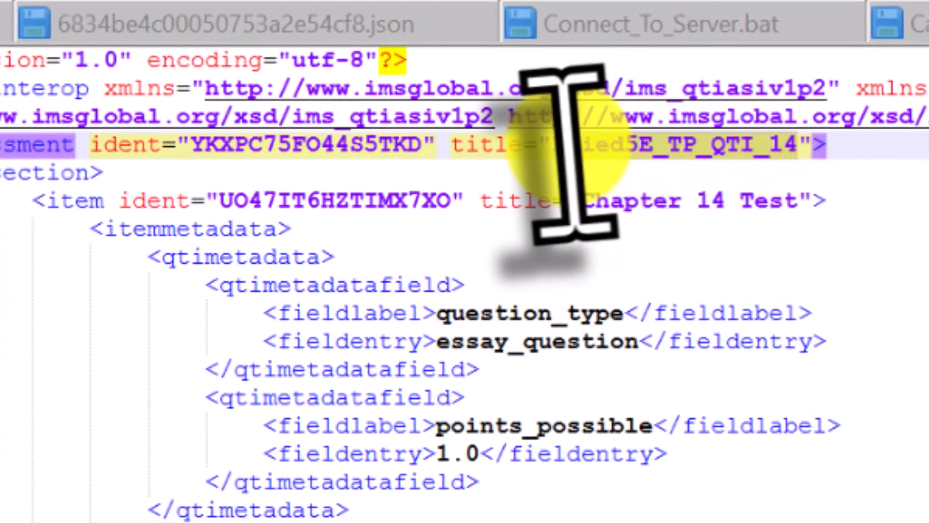
pyautogui.doubleClick(360, 110)
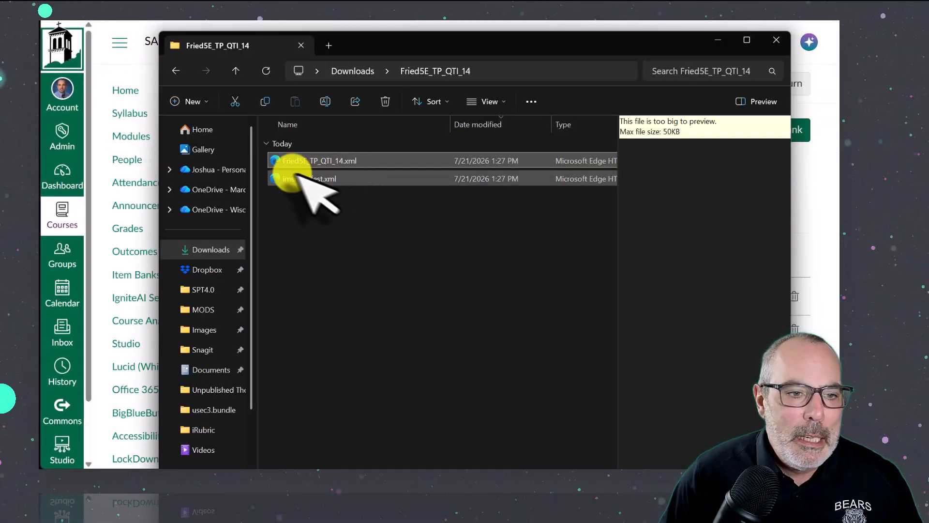
pyautogui.click(776, 40)
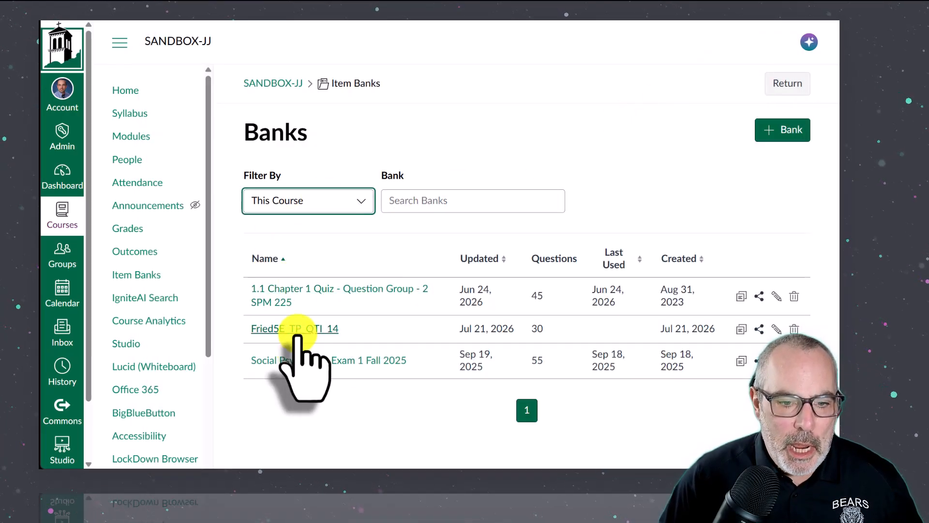
# Rename the Fried5E_TP_QTI_14 item bank to Test Upload and save the change
pyautogui.click(776, 329)
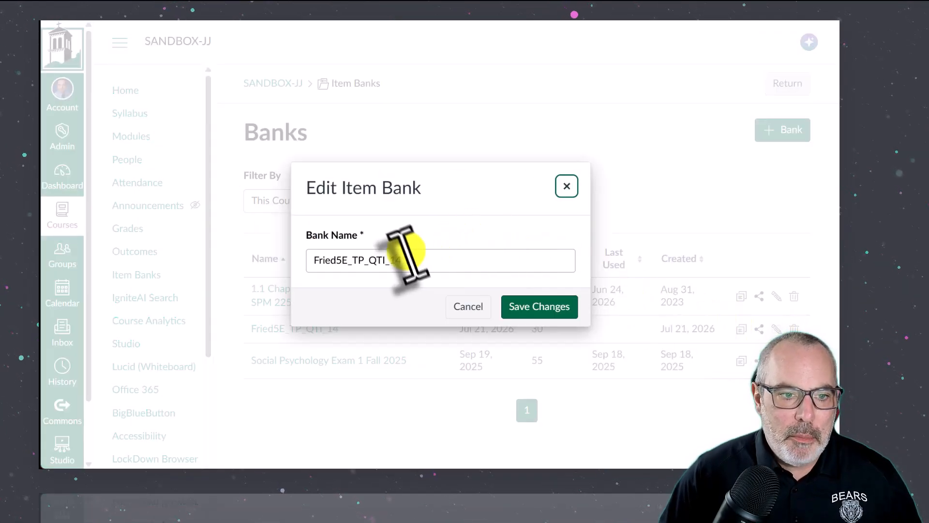
pyautogui.moveTo(404, 260); pyautogui.dragTo(218, 264)
pyautogui.write('Test Upload')
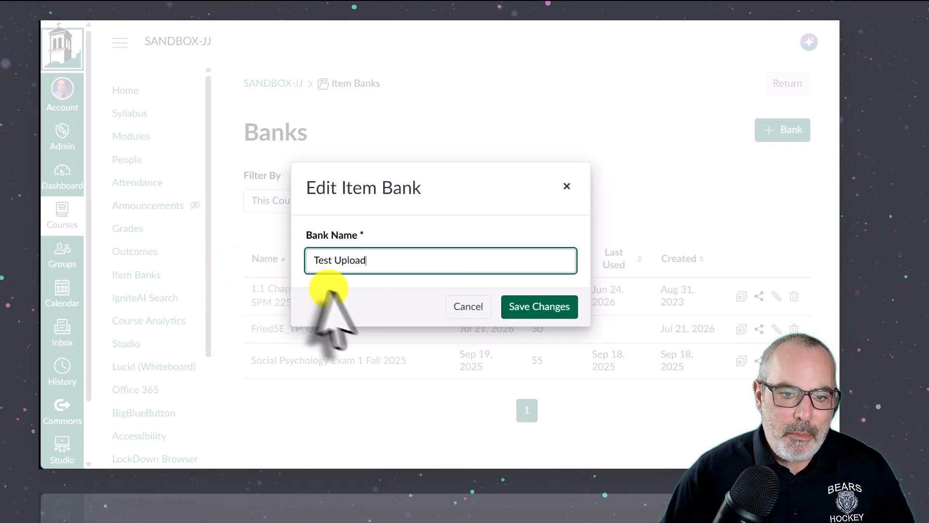
pyautogui.click(541, 305)
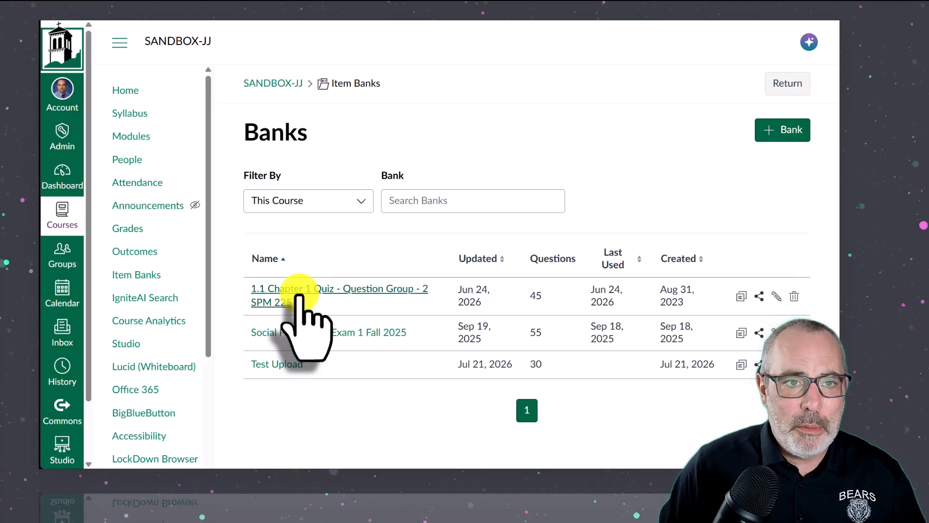
# Open the renamed Test Upload bank and look over its questions
pyautogui.click(293, 364)
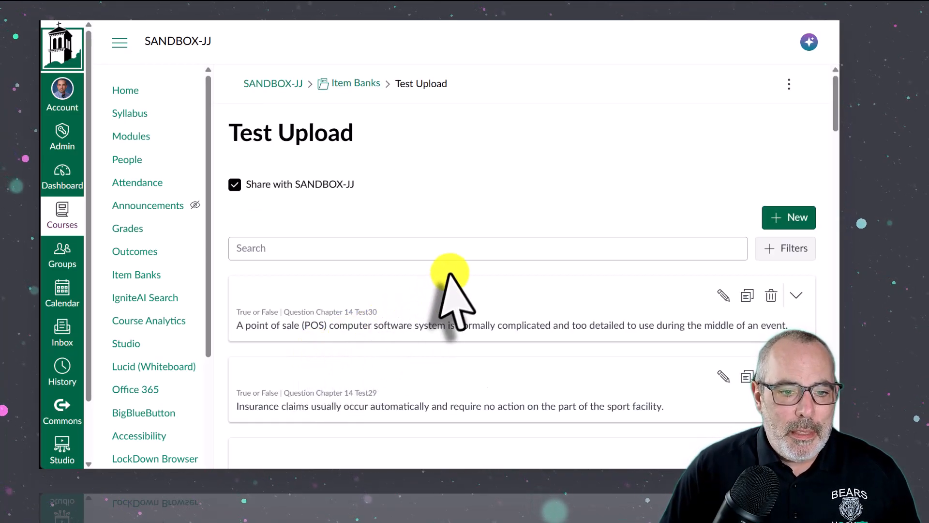
pyautogui.scroll(-3, 448, 281)
pyautogui.scroll(3, 448, 285)
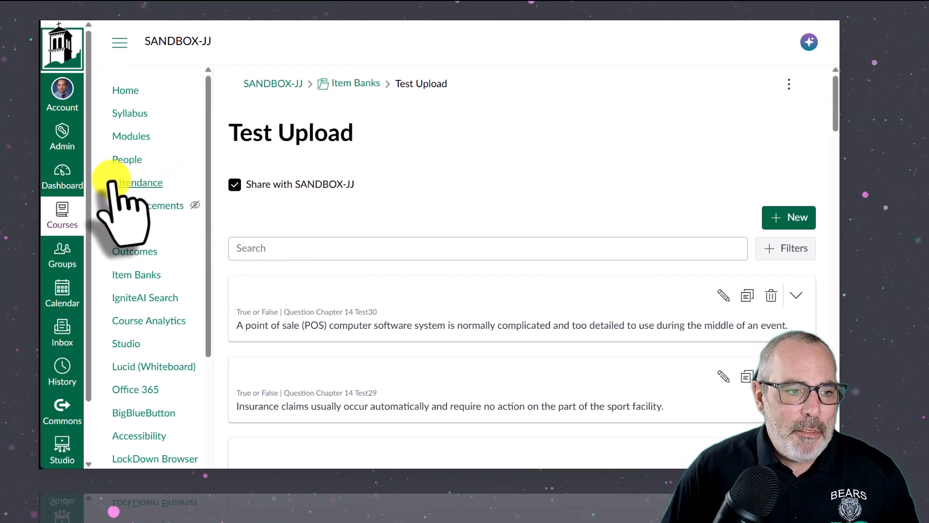
# Start an existing-content import from the course home page with the content type QTI .zip file
pyautogui.click(132, 92)
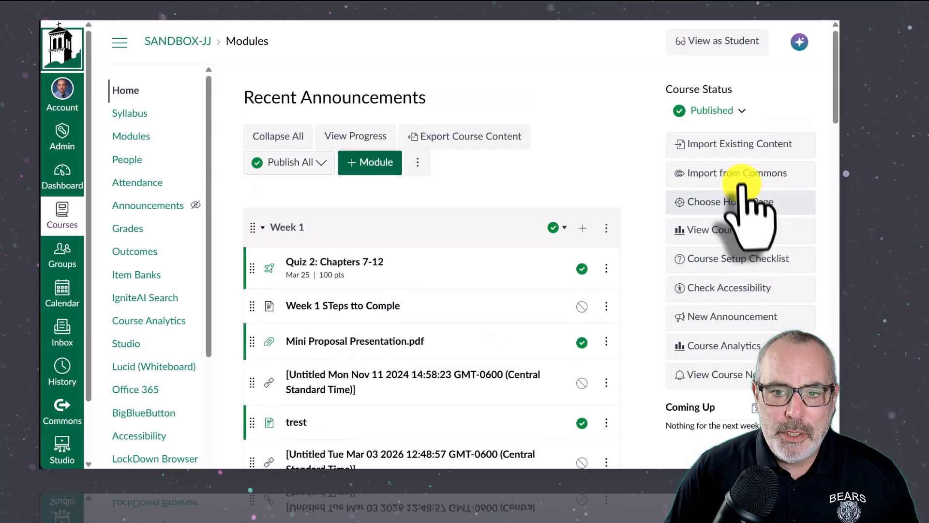
pyautogui.click(739, 144)
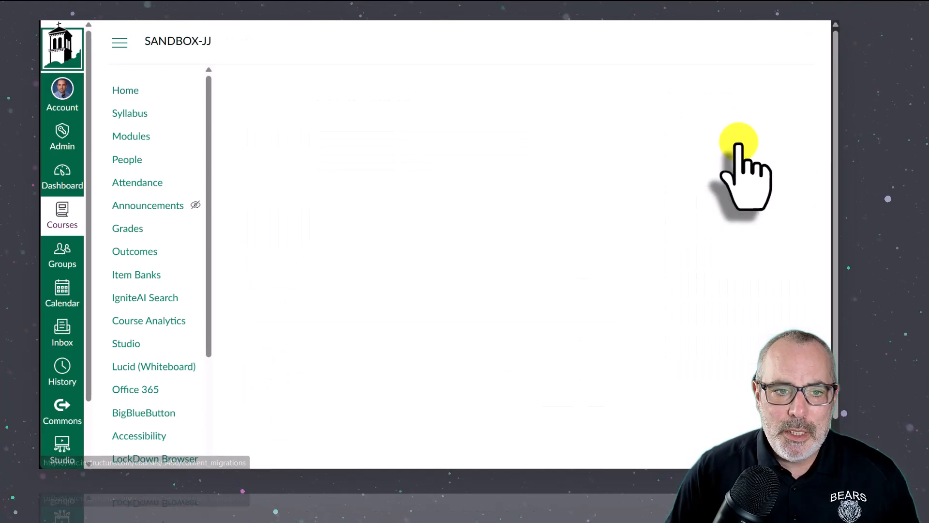
pyautogui.click(383, 256)
pyautogui.scroll(-2, 353, 342)
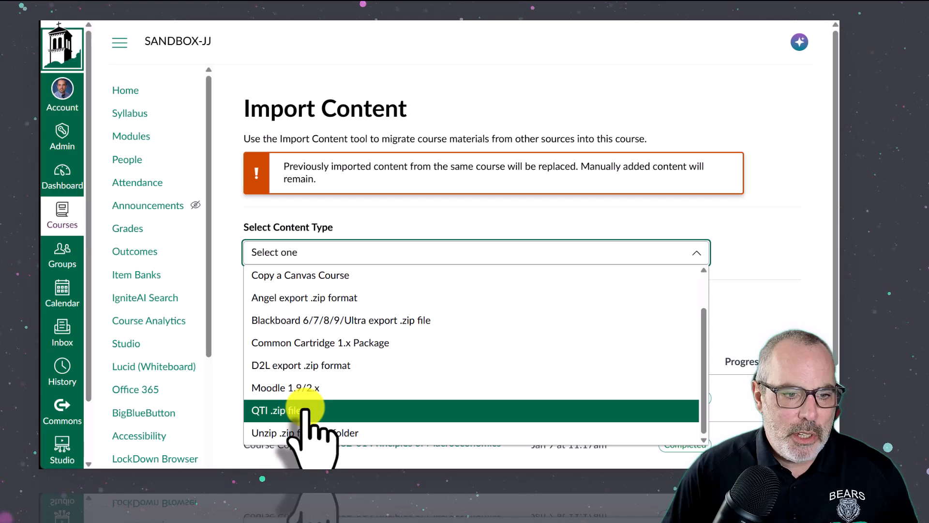
pyautogui.click(305, 411)
pyautogui.scroll(-3, 414, 332)
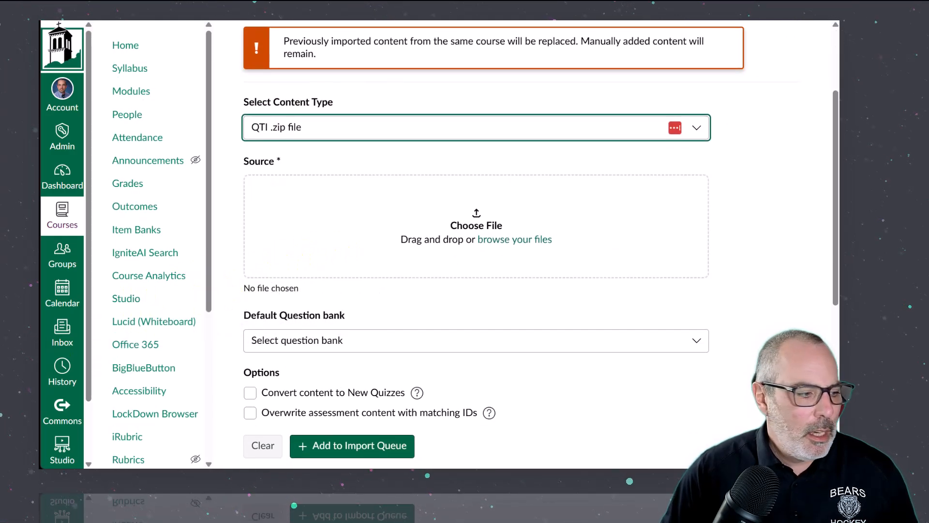
# Add Fried5E_TP_QTI_14.zip from the computer as the import's source file
pyautogui.press('super+e')
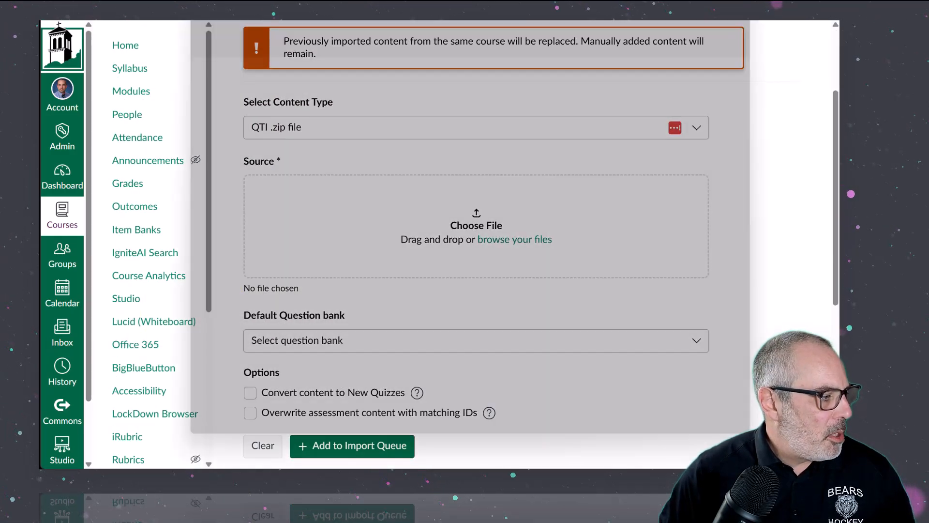
pyautogui.moveTo(412, 2); pyautogui.dragTo(1, 73)
pyautogui.moveTo(1, 217); pyautogui.dragTo(436, 227)
pyautogui.scroll(-2, 416, 286)
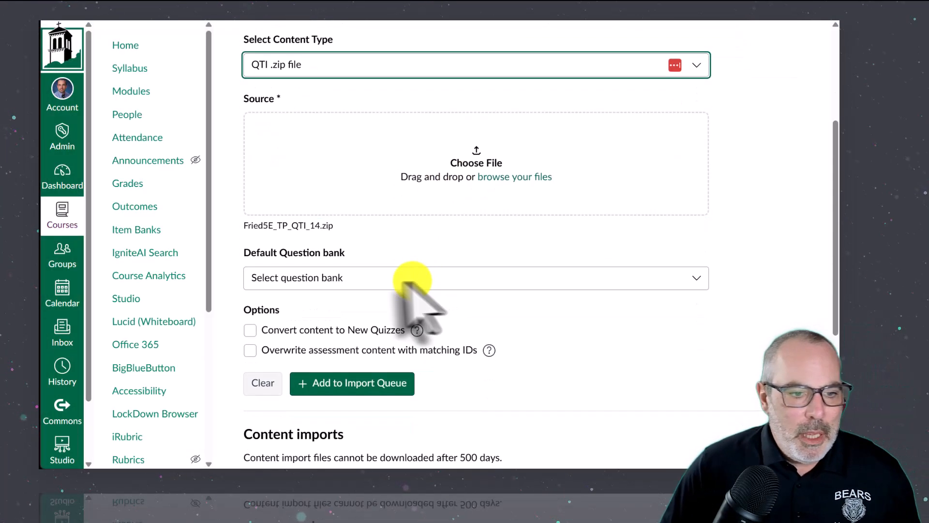
# Set the default question bank to a new bank named Test Upload 2
pyautogui.click(382, 278)
pyautogui.click(324, 321)
pyautogui.scroll(-3, 538, 269)
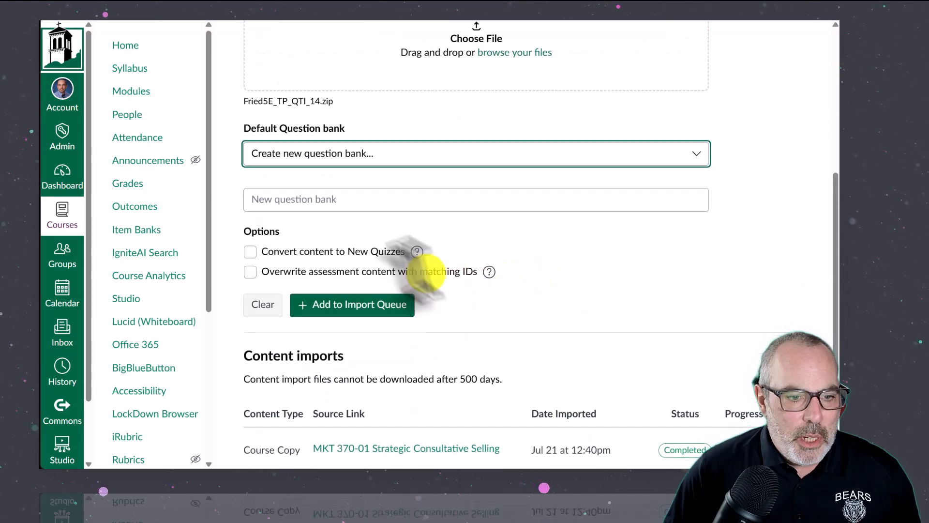
pyautogui.click(334, 199)
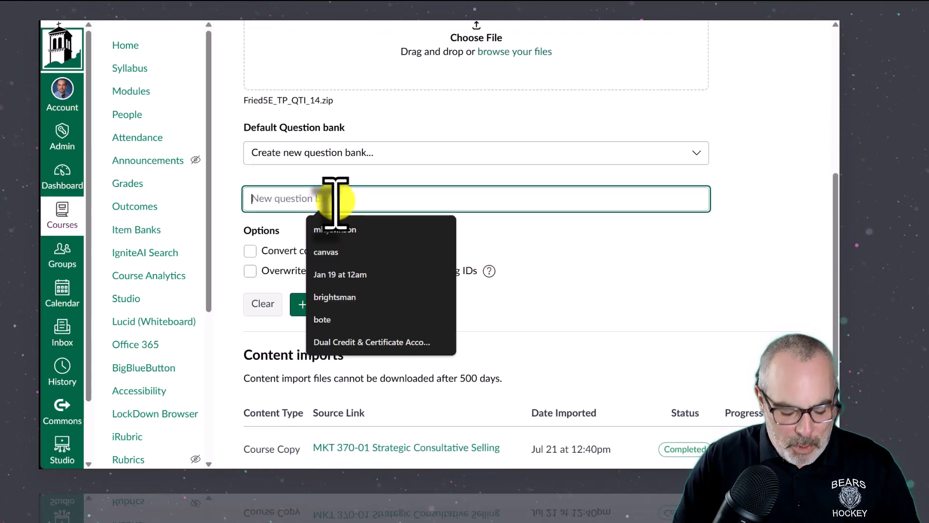
pyautogui.write('Test Upload 2')
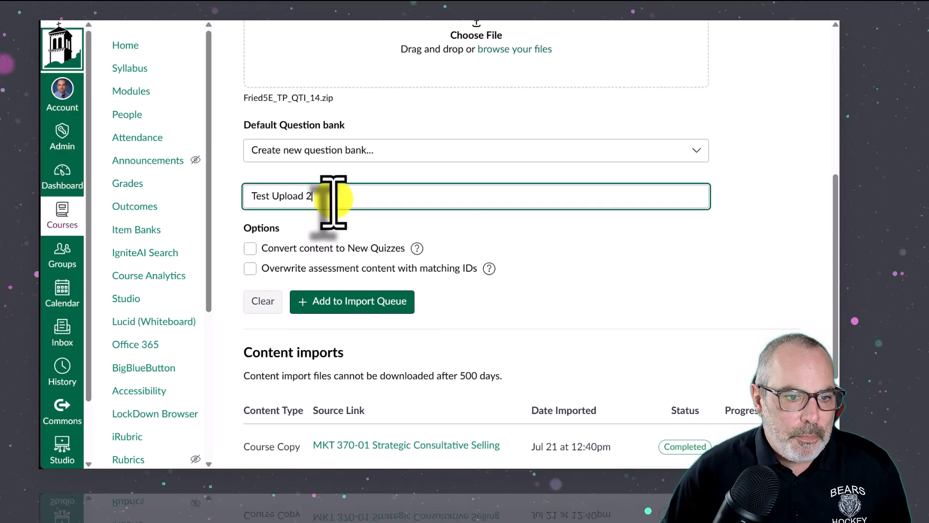
# Enable conversion of the content to New Quizzes, queue the import, and monitor its progress
pyautogui.scroll(-1, 332, 201)
pyautogui.click(250, 188)
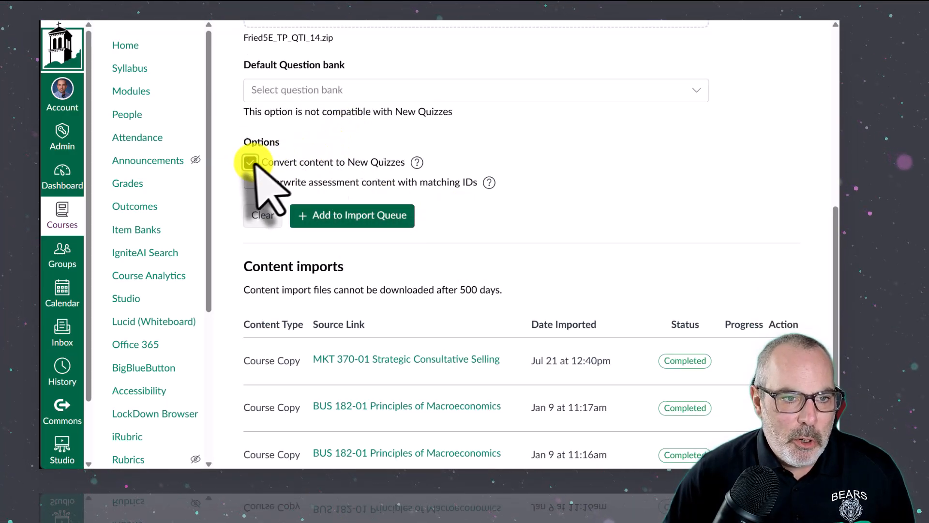
pyautogui.scroll(5, 411, 193)
pyautogui.scroll(-2, 445, 193)
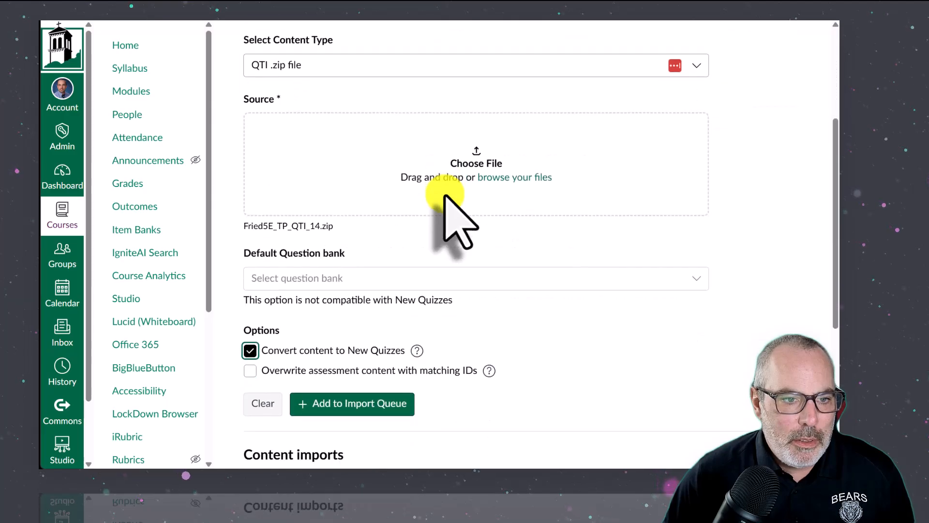
pyautogui.click(358, 403)
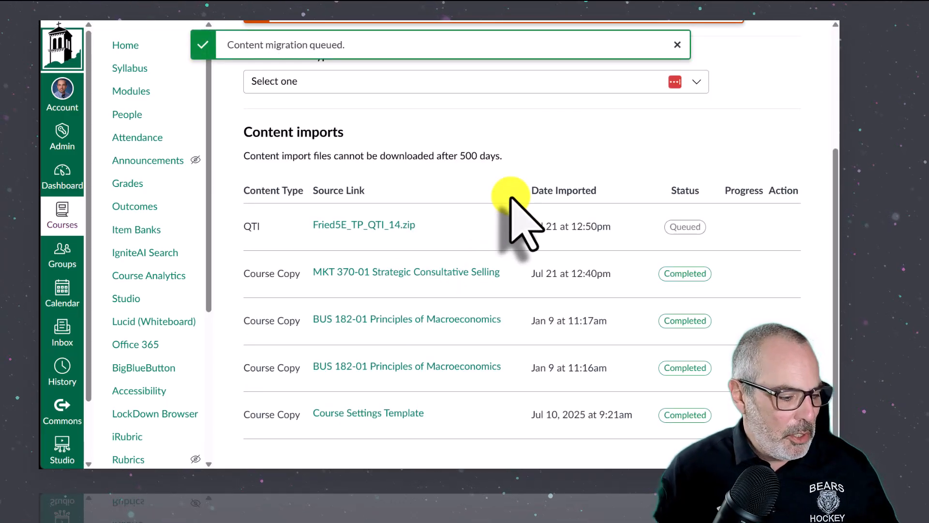
pyautogui.scroll(3, 460, 261)
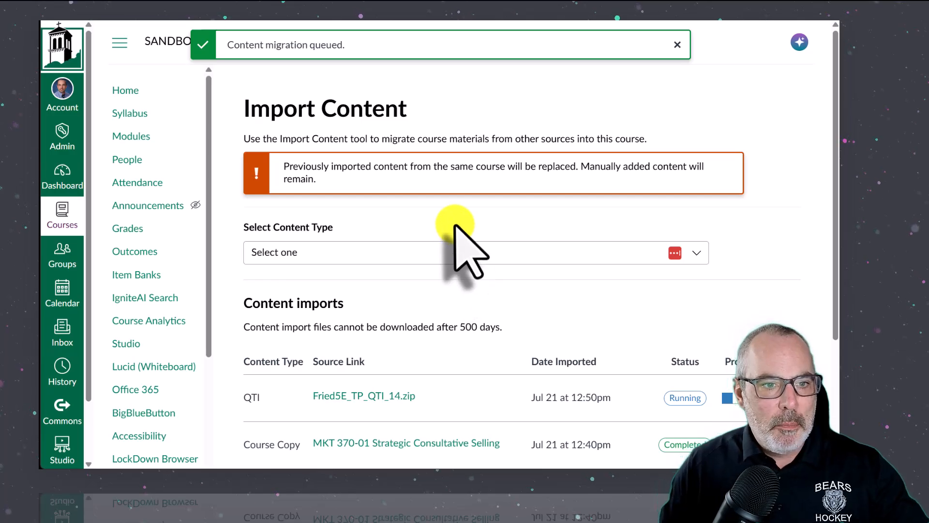
pyautogui.scroll(-3, 455, 226)
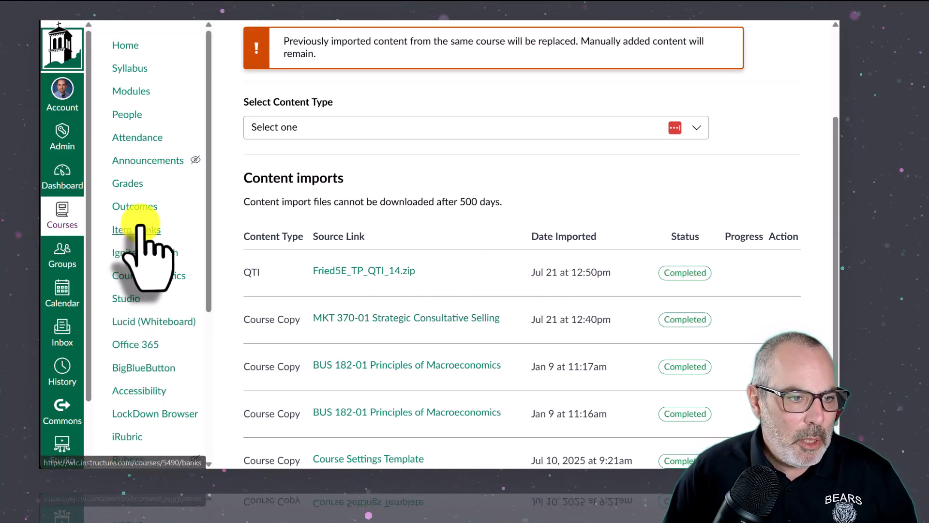
# Open the Item Banks list and look for the imported bank under the Shared with Me filter
pyautogui.click(160, 230)
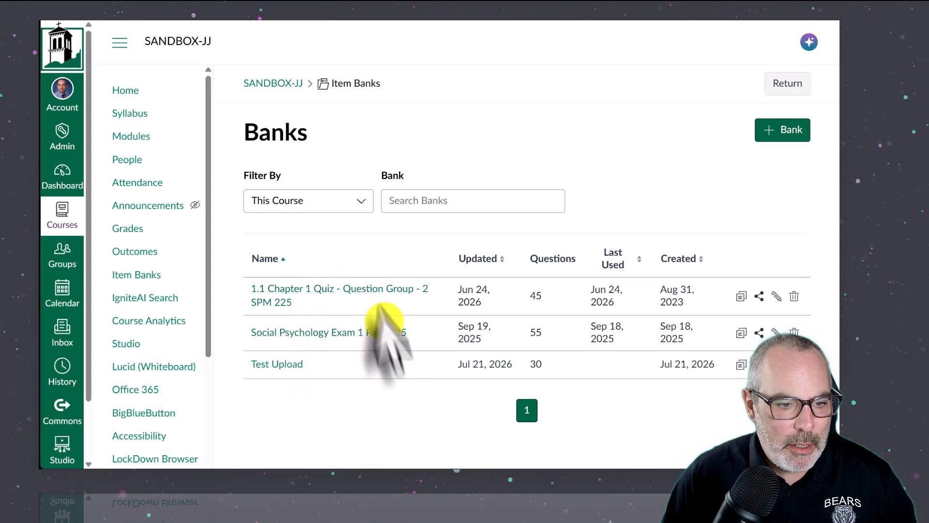
pyautogui.click(353, 208)
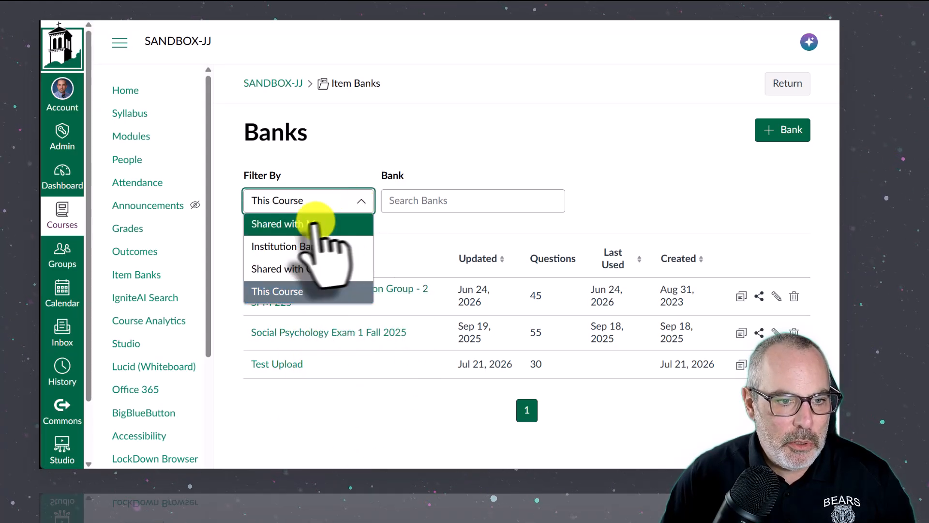
pyautogui.click(361, 223)
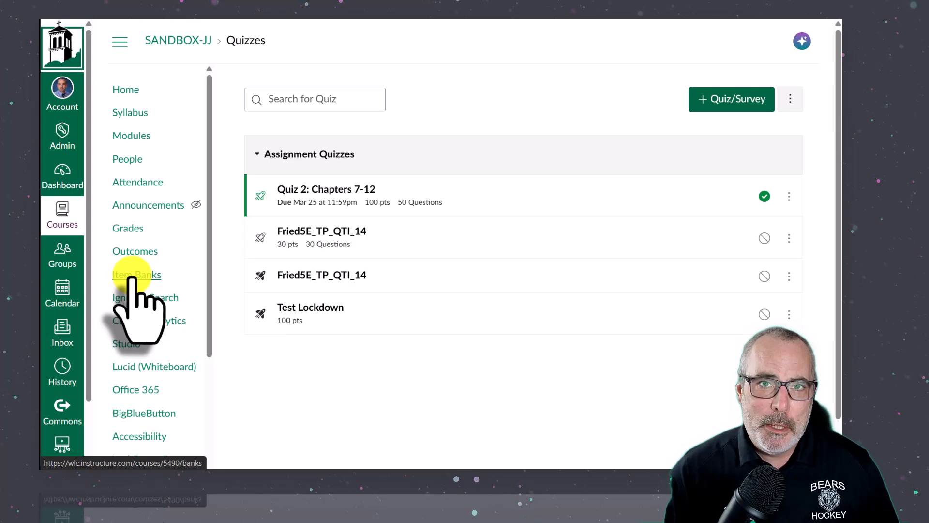
pyautogui.scroll(-5, 135, 271)
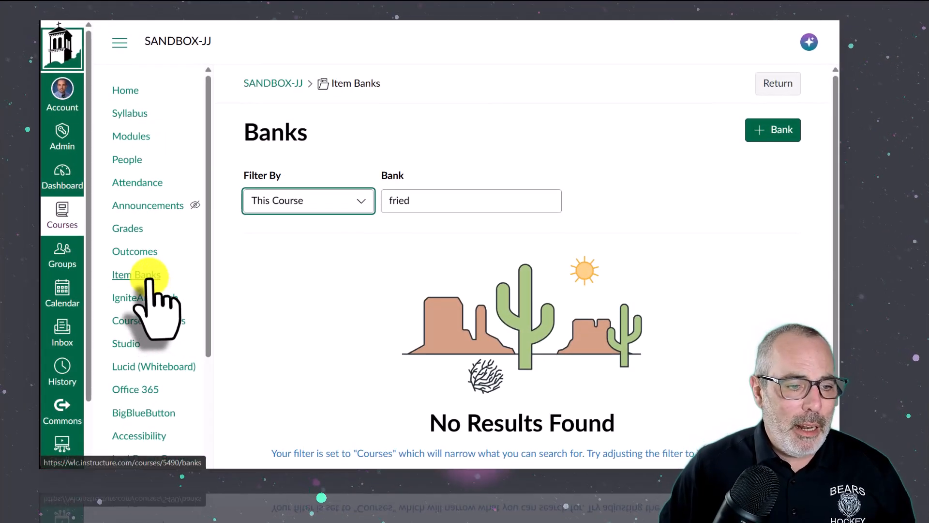
# Return to the Item Banks list and view the new item bank dialog without creating a bank
pyautogui.click(154, 279)
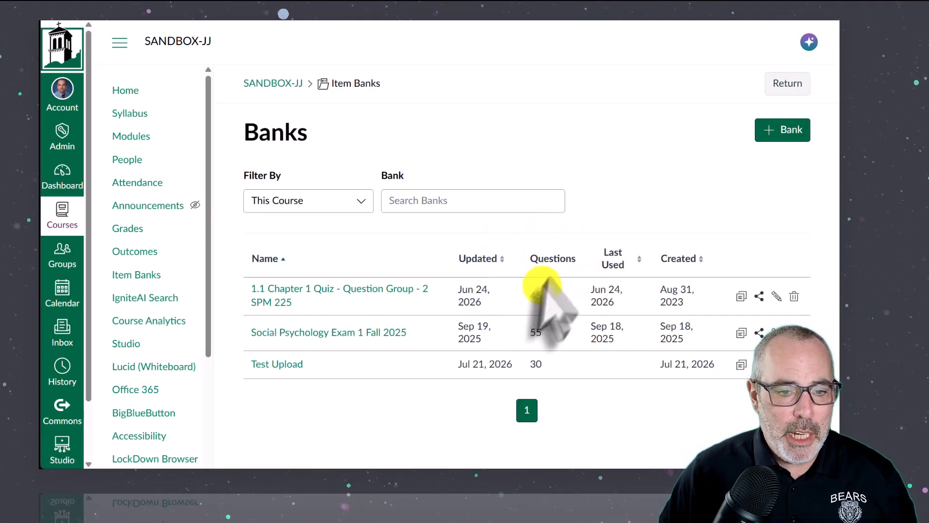
pyautogui.click(780, 130)
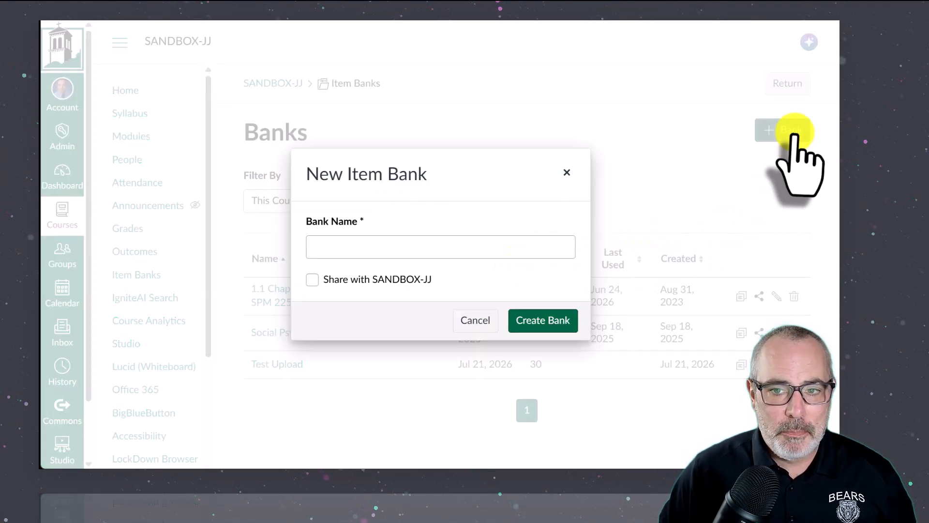
pyautogui.click(566, 172)
# Open the Test Upload bank, view its content import option, and look through its first questions
pyautogui.click(314, 364)
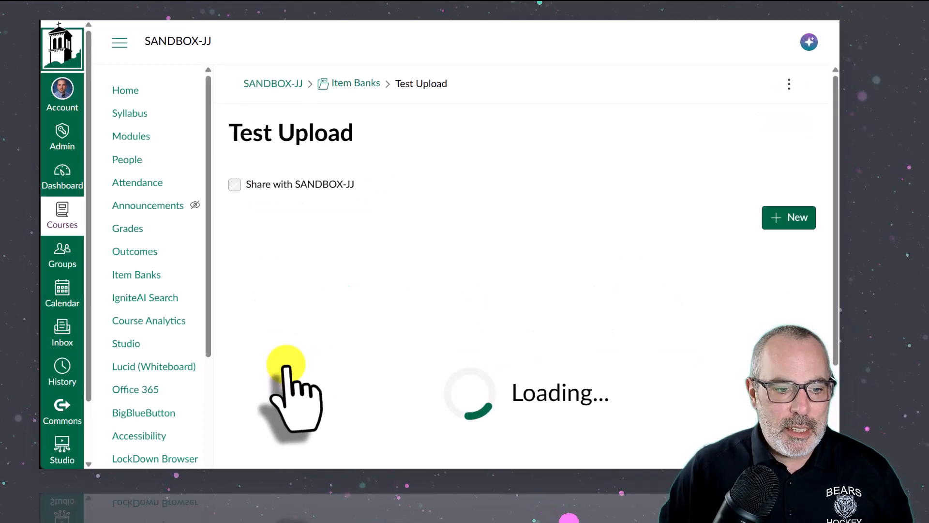
pyautogui.click(789, 83)
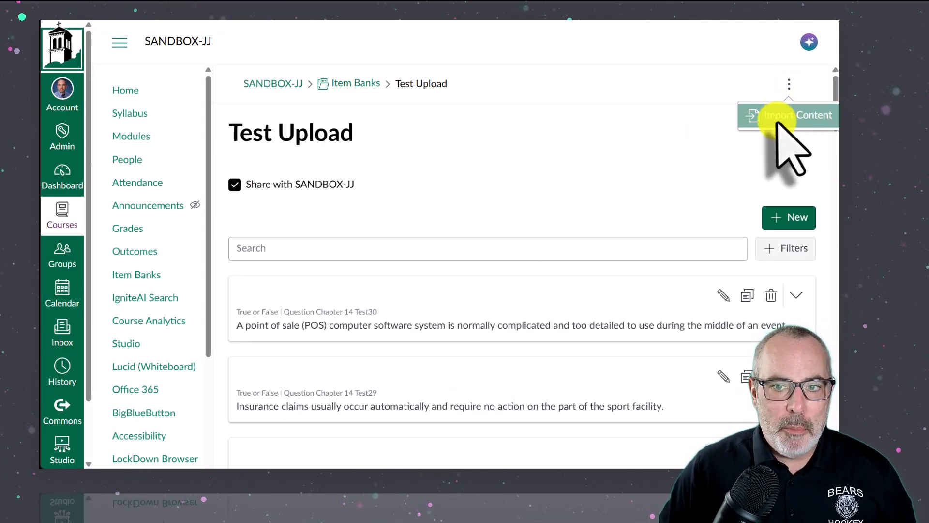
pyautogui.click(548, 188)
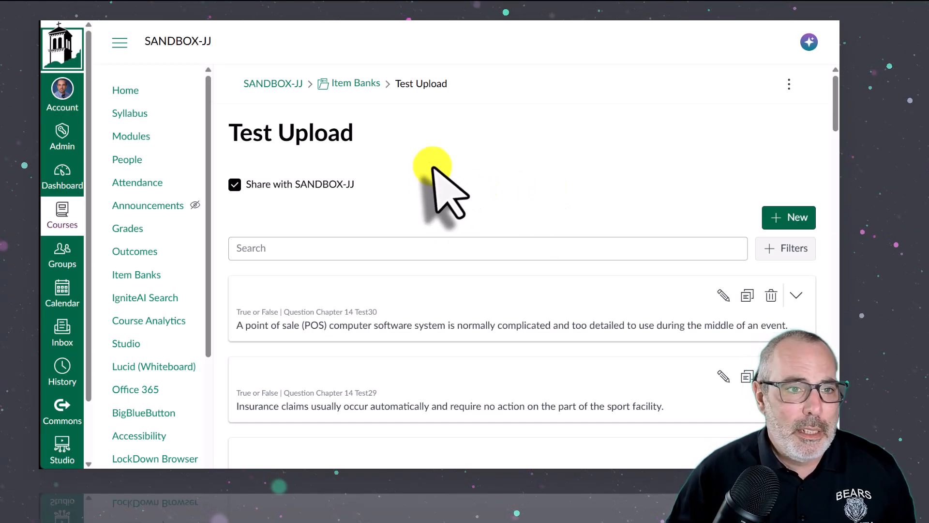
pyautogui.scroll(-4, 328, 266)
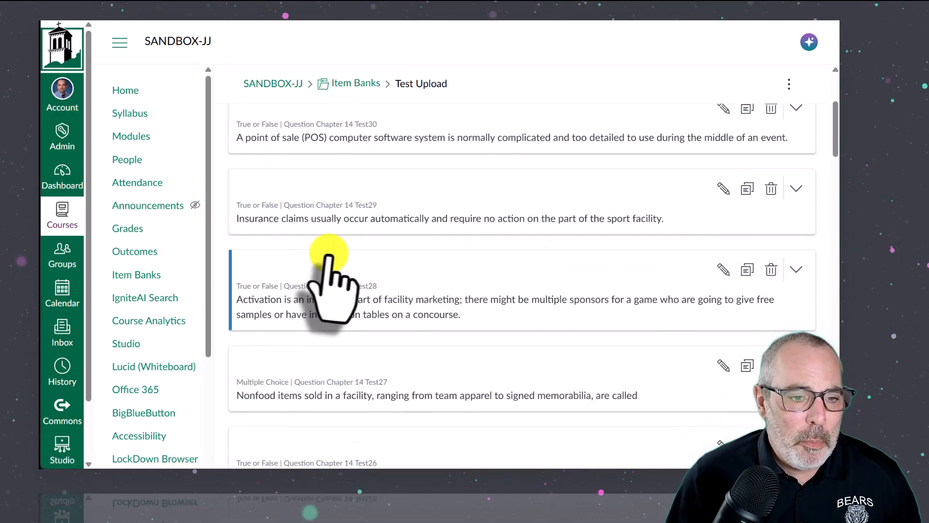
pyautogui.scroll(4, 327, 253)
pyautogui.scroll(-3, 474, 249)
pyautogui.scroll(3, 477, 248)
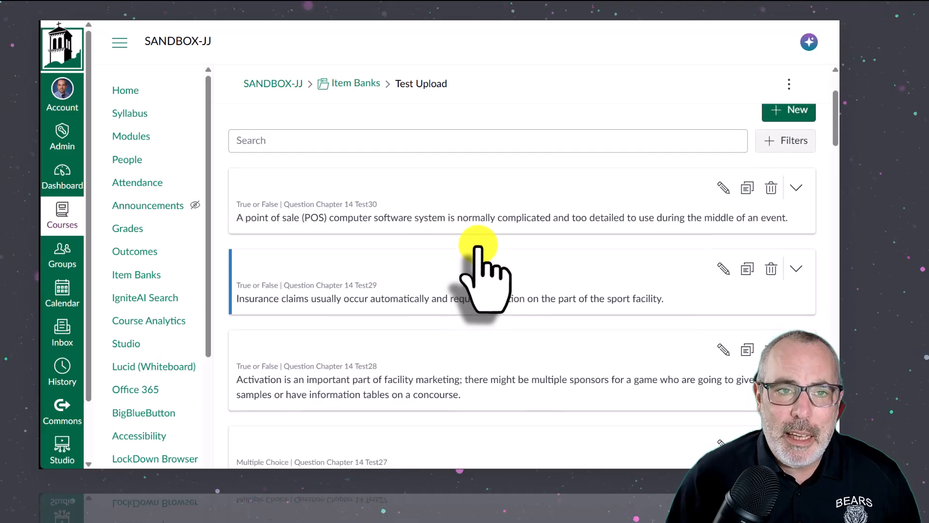